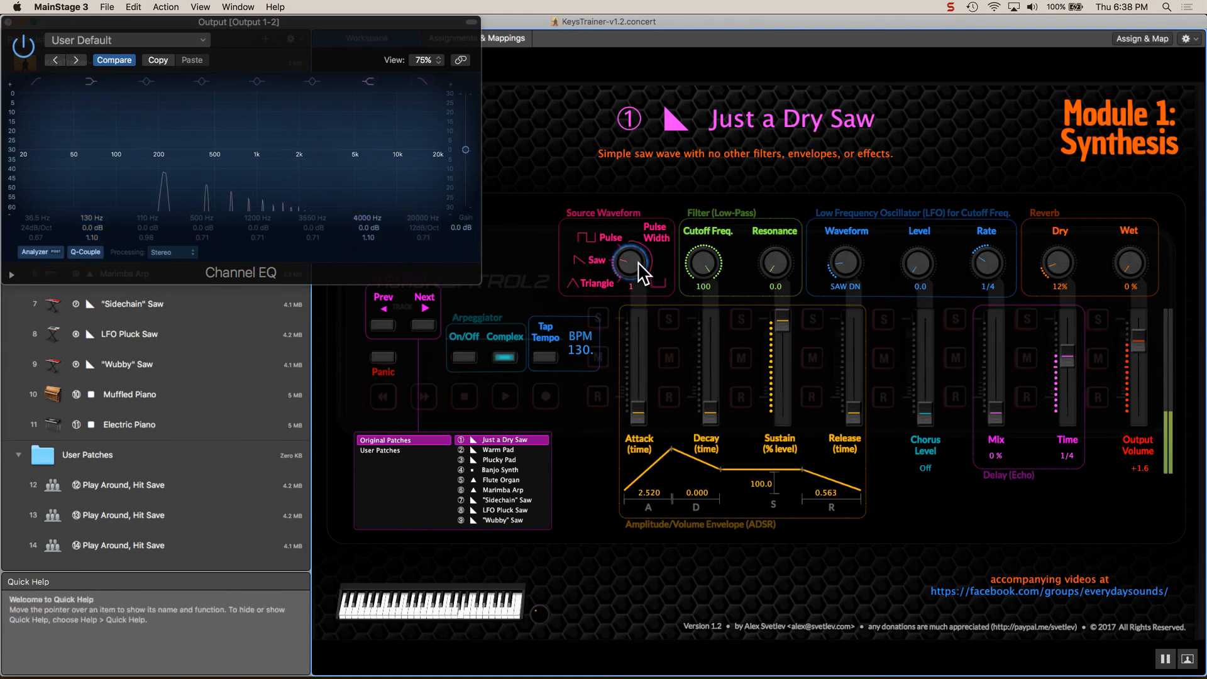
Sweep the source waveform and set it to 0, the triangle wave.
left_click_drag(637, 260, 640, 248)
left_click_drag(631, 271, 621, 270)
left_click_drag(631, 255, 631, 284)
mouse_move(1062, 265)
left_mouse_down()
mouse_move(1066, 195)
mouse_move(1062, 267)
left_mouse_up()
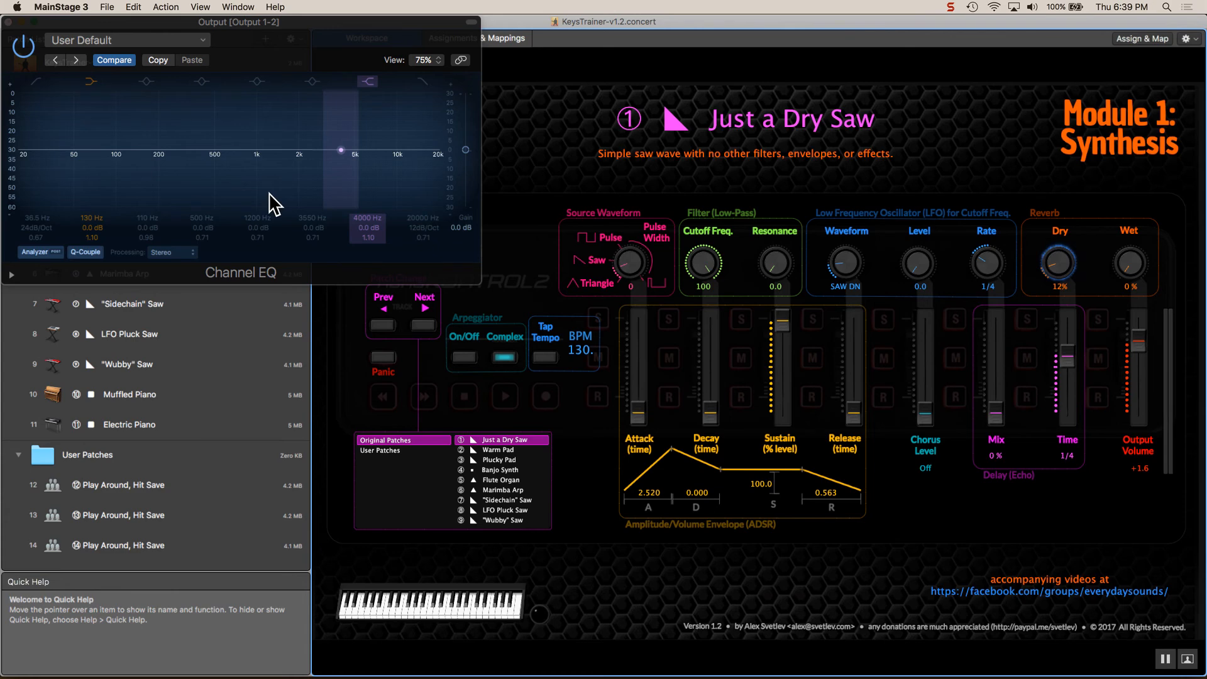
Sweep the source waveform up through the pulse range and return it to 1, the saw wave.
left_click(631, 262)
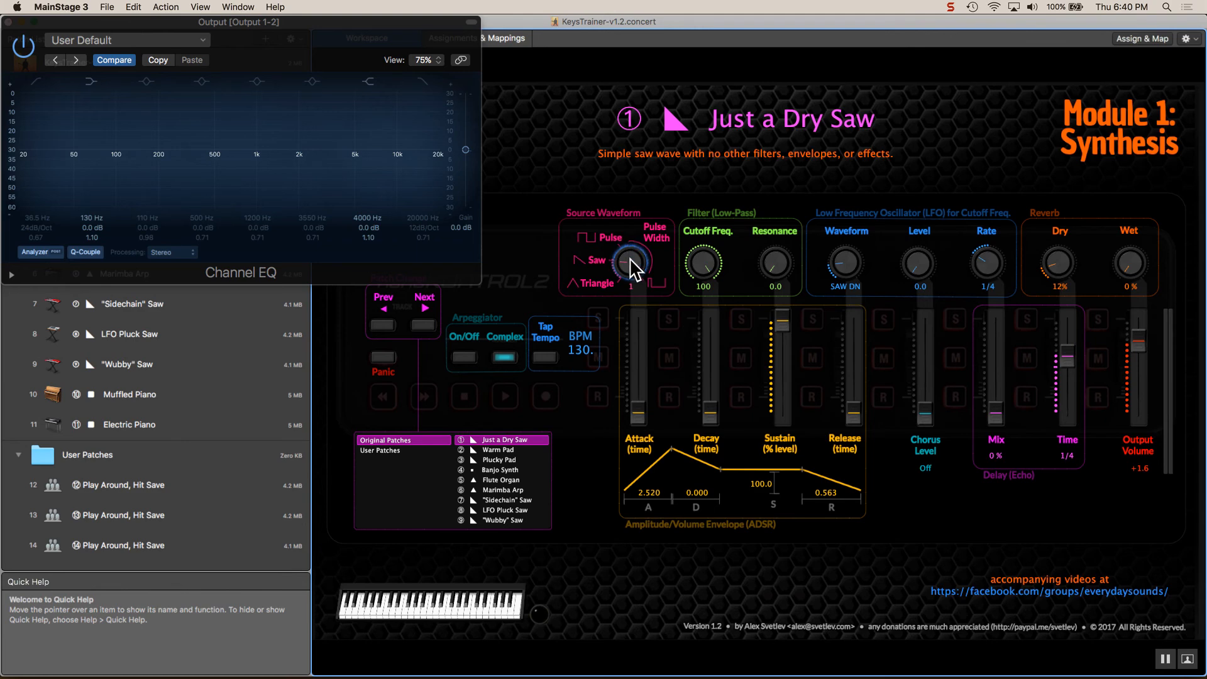
left_click_drag(632, 259, 638, 228)
left_click_drag(631, 263, 631, 169)
left_click_drag(632, 299, 634, 363)
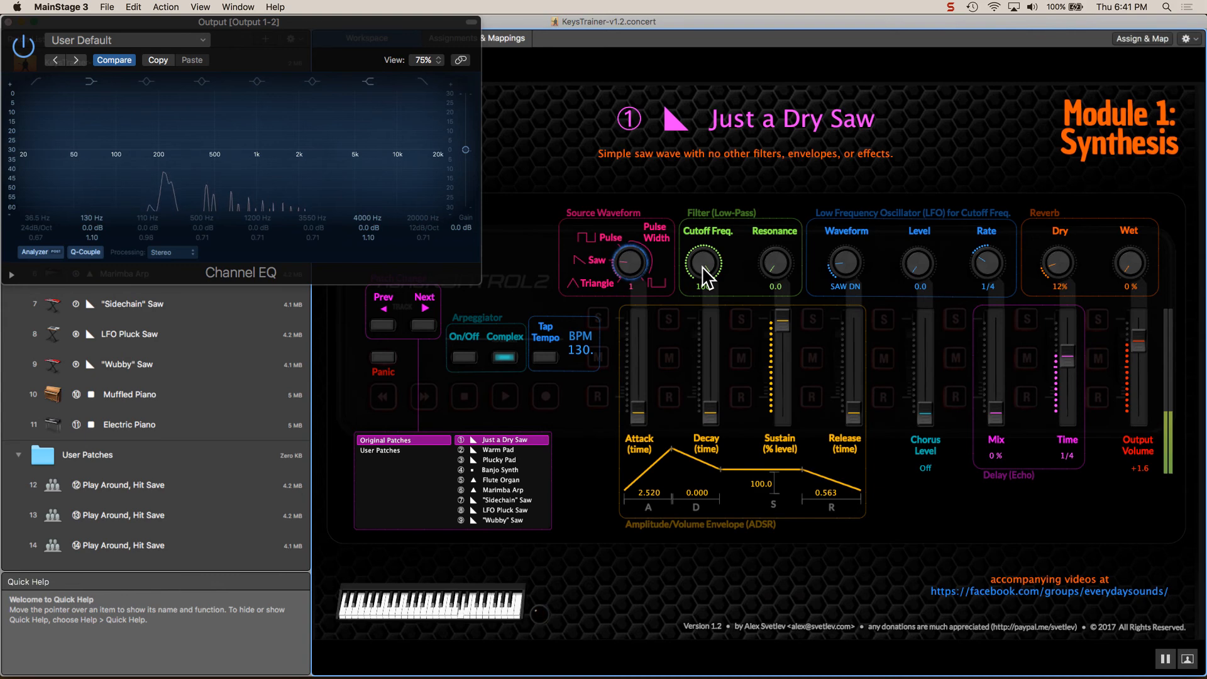
Lower the low-pass filter's cutoff frequency in stages to 81 and 59, and briefly show the Characteristics of Sound slide in Keynote.
left_click_drag(707, 265, 710, 303)
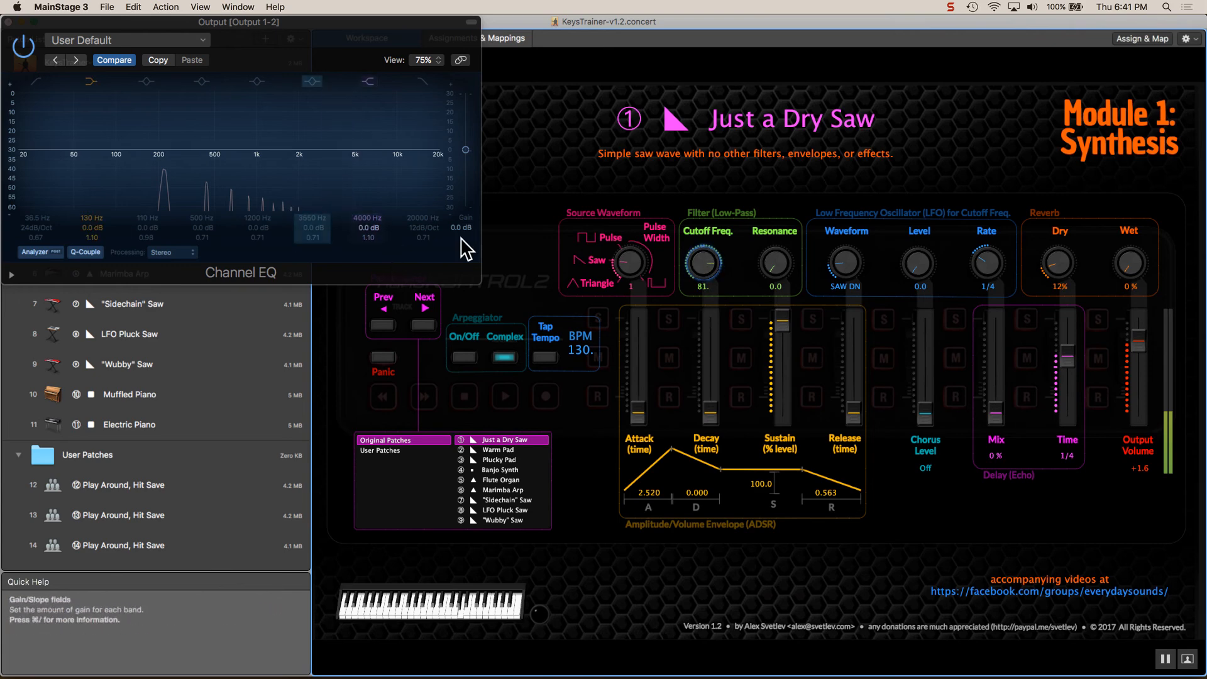
left_click_drag(703, 265, 700, 299)
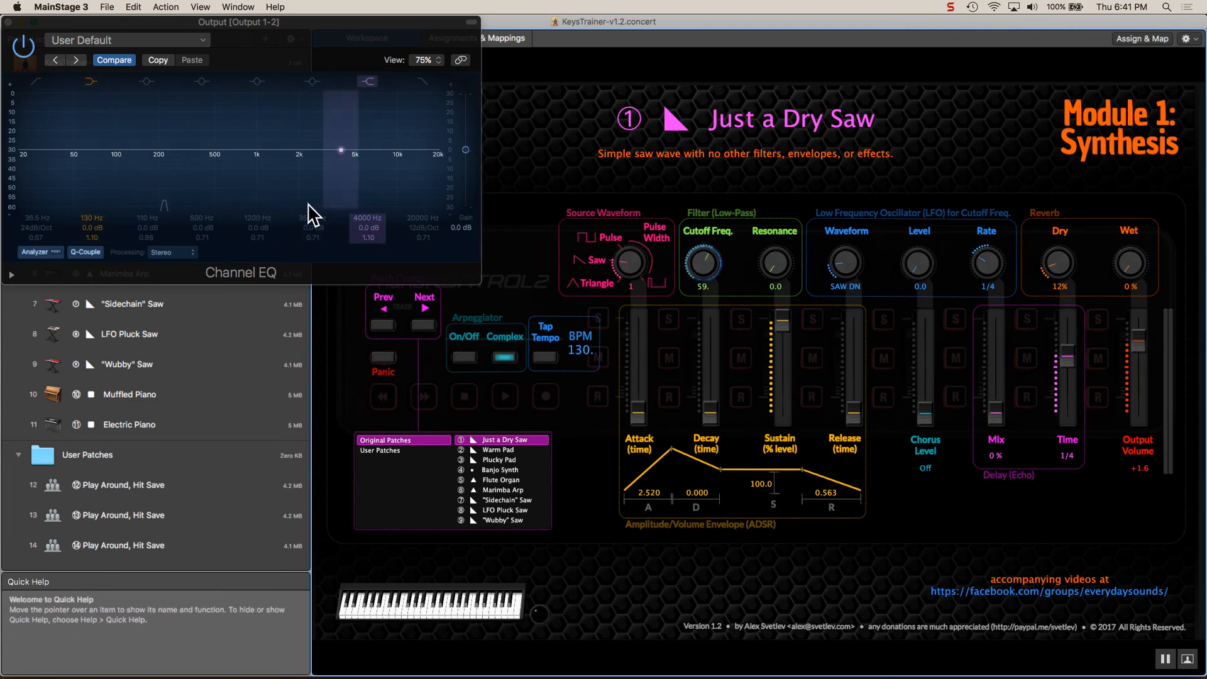
key("super+Tab")
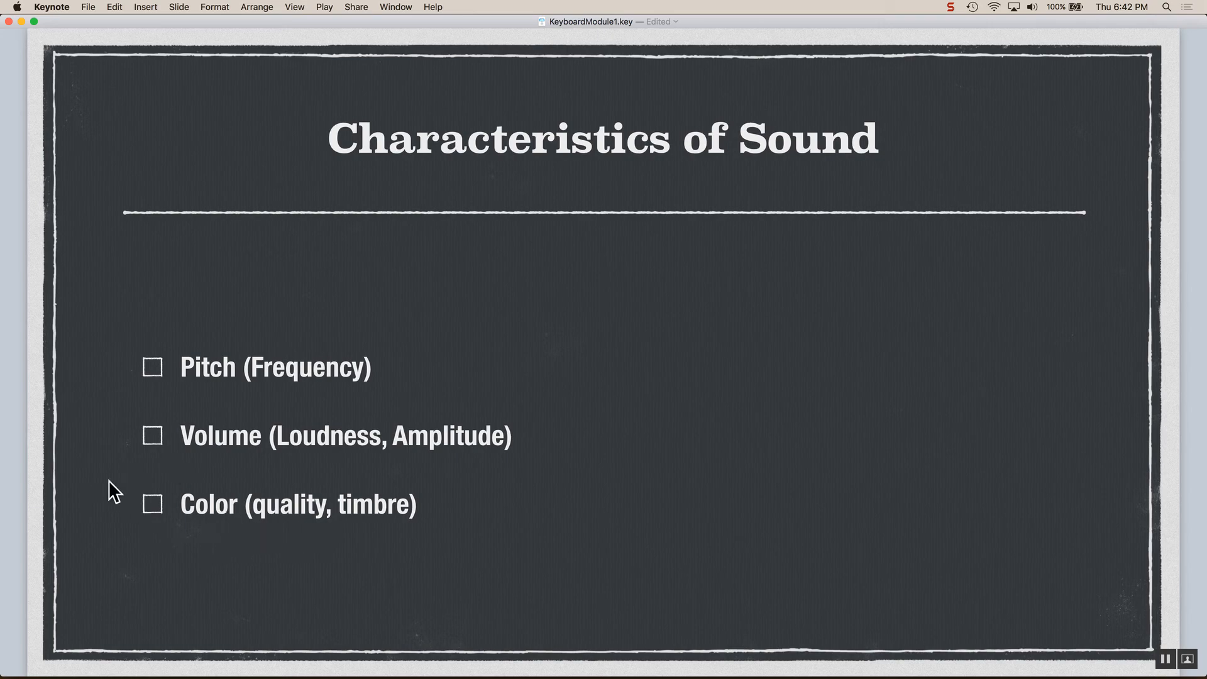
key("super+Tab")
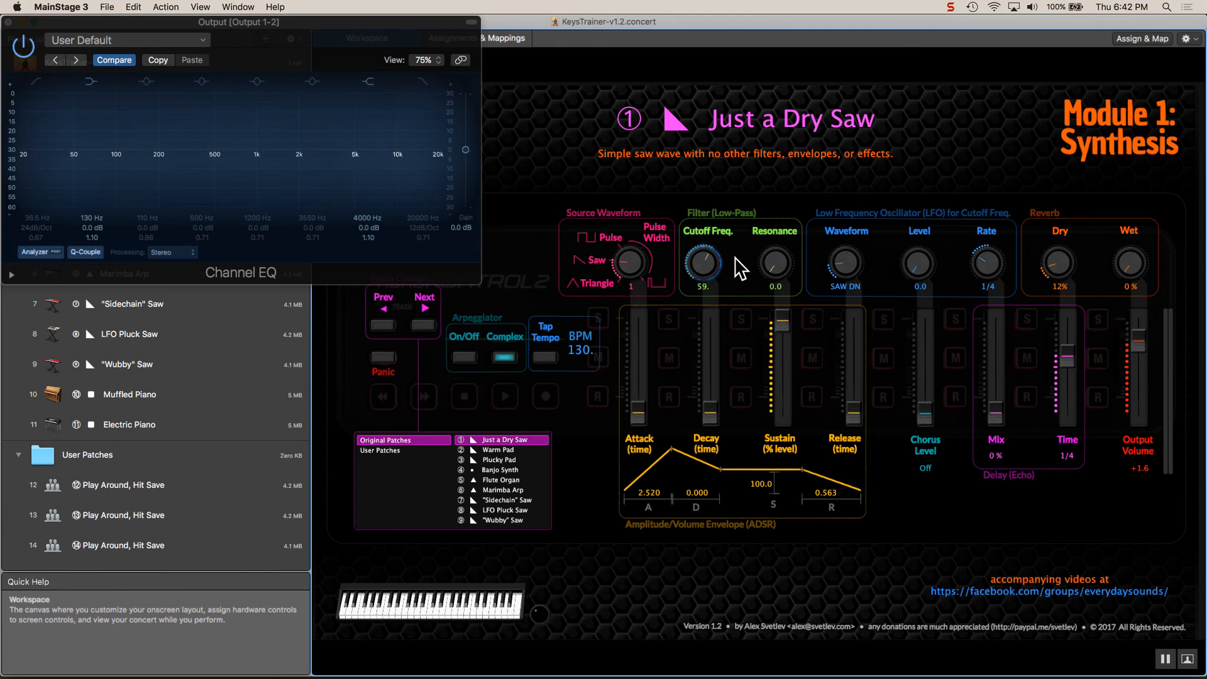
Raise the filter's resonance to 82 and sweep the cutoff frequency from 74 down to 63.
mouse_move(709, 257)
left_mouse_down()
mouse_move(709, 234)
mouse_move(711, 290)
mouse_move(707, 245)
mouse_move(707, 268)
left_mouse_up()
left_click_drag(707, 260, 709, 251)
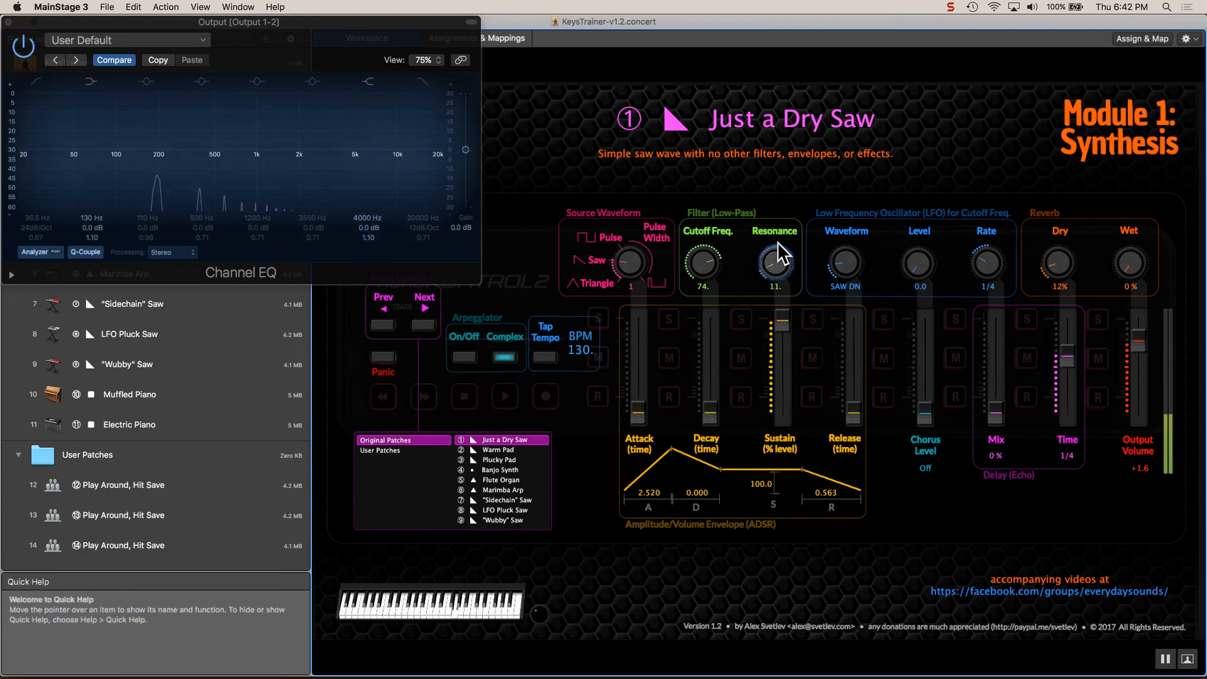
left_click_drag(777, 239, 789, 185)
left_click_drag(777, 253, 777, 144)
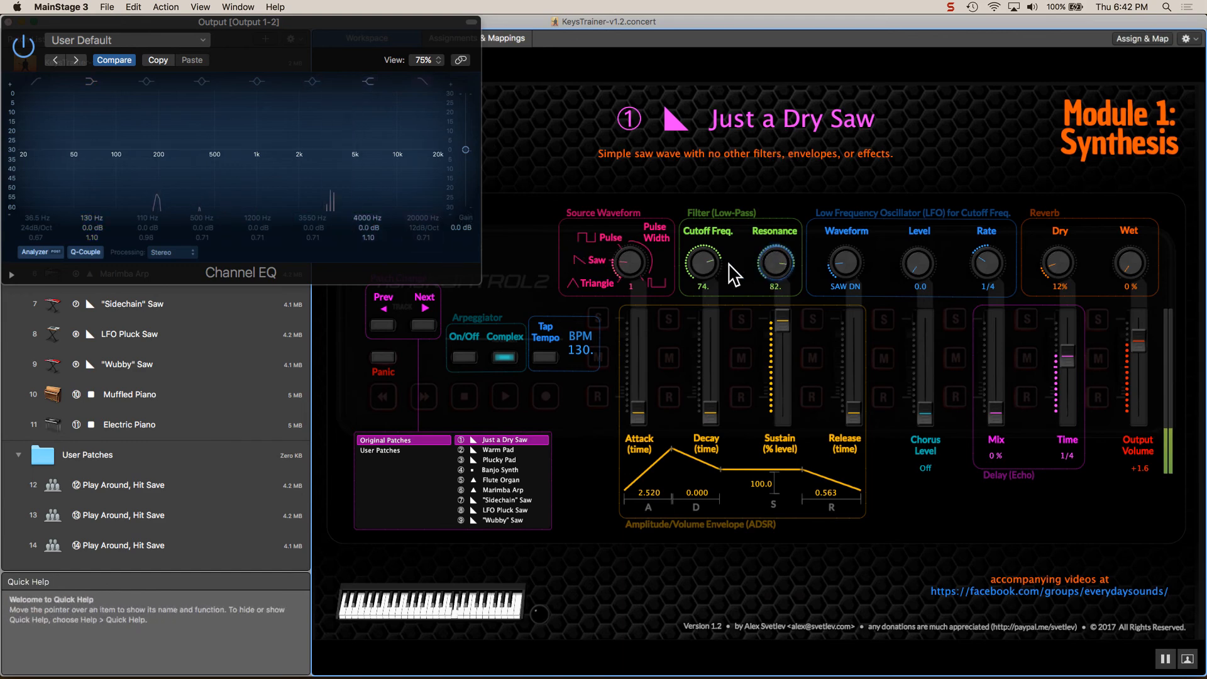
left_click(703, 266)
left_click_drag(703, 274, 704, 278)
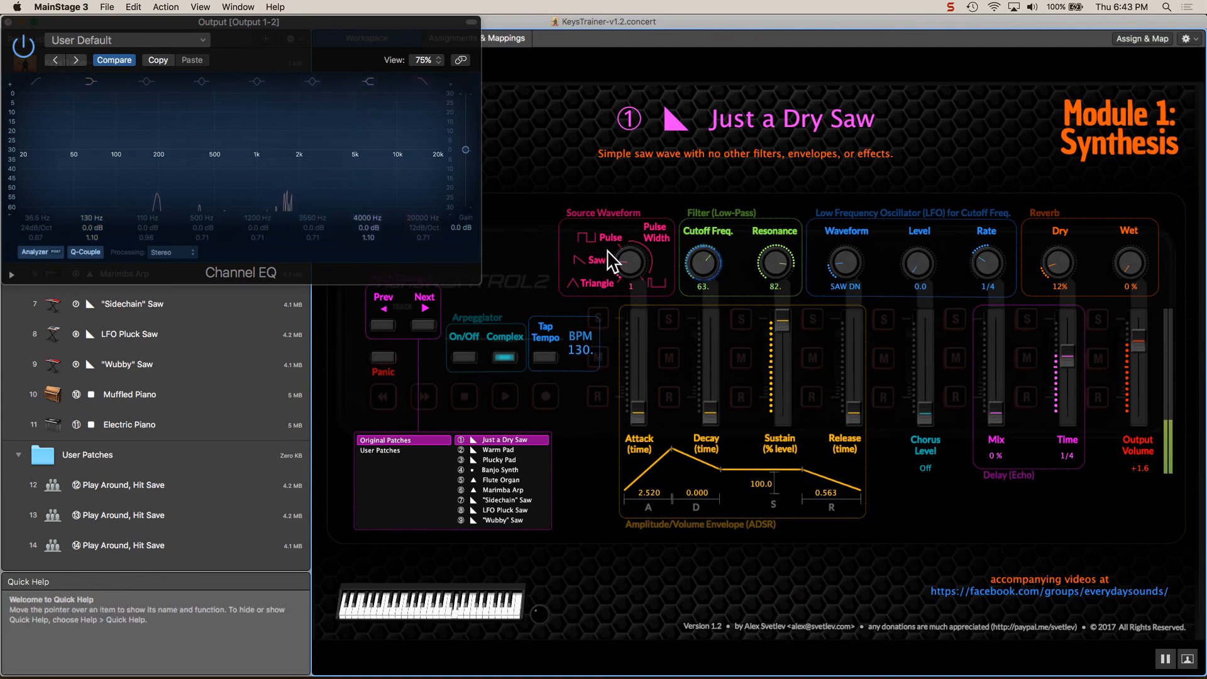
Return the filter's cutoff frequency to 100 and its resonance to 0.
left_click_drag(704, 262, 721, 154)
left_click_drag(781, 257, 772, 383)
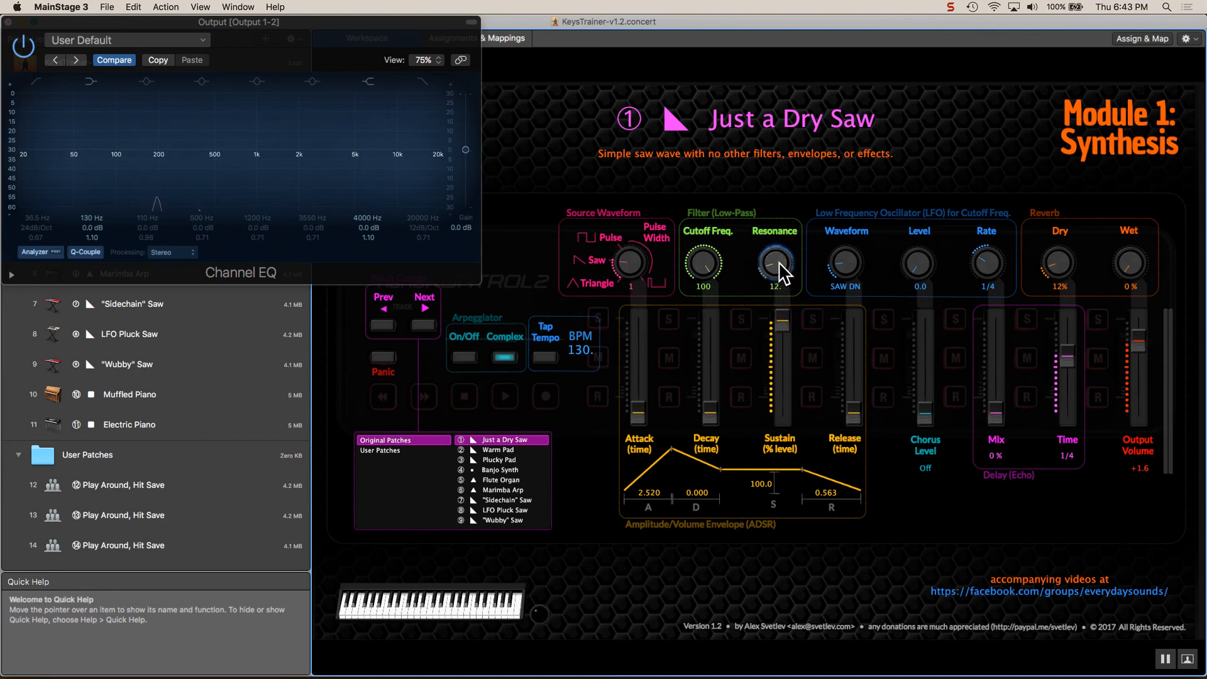
left_click_drag(778, 266, 786, 396)
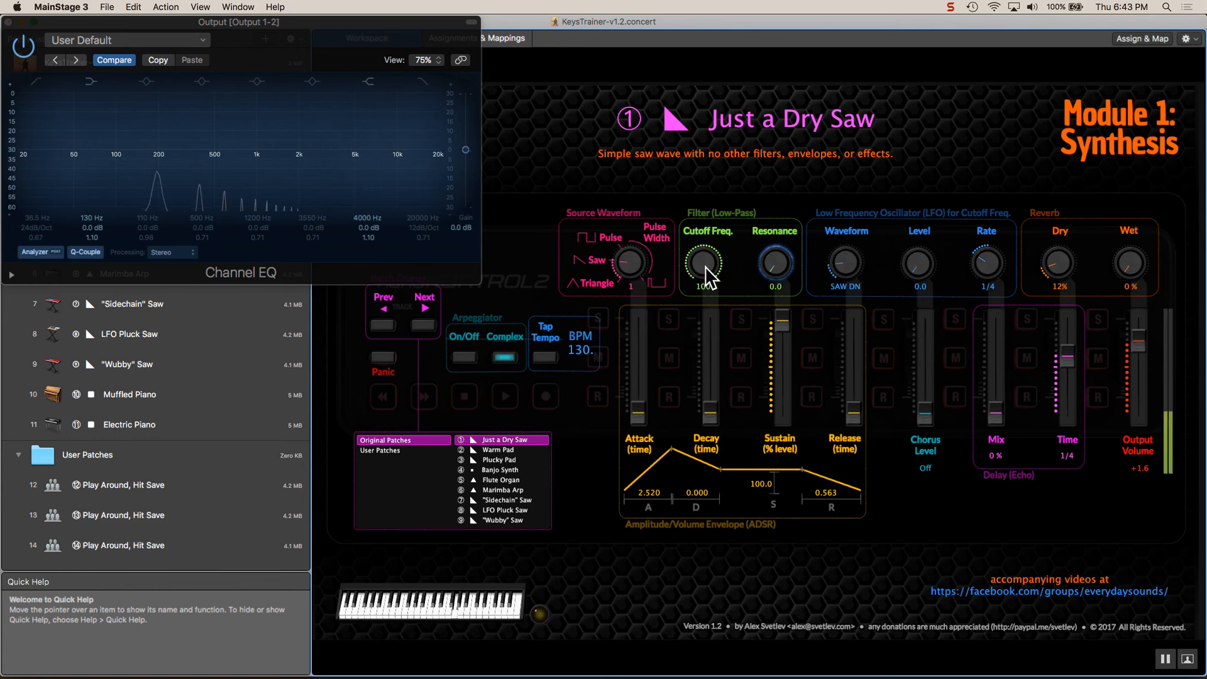
Sweep the filter's cutoff frequency down to 57, up to 72, and settle it at 60.
left_click_drag(704, 266, 706, 329)
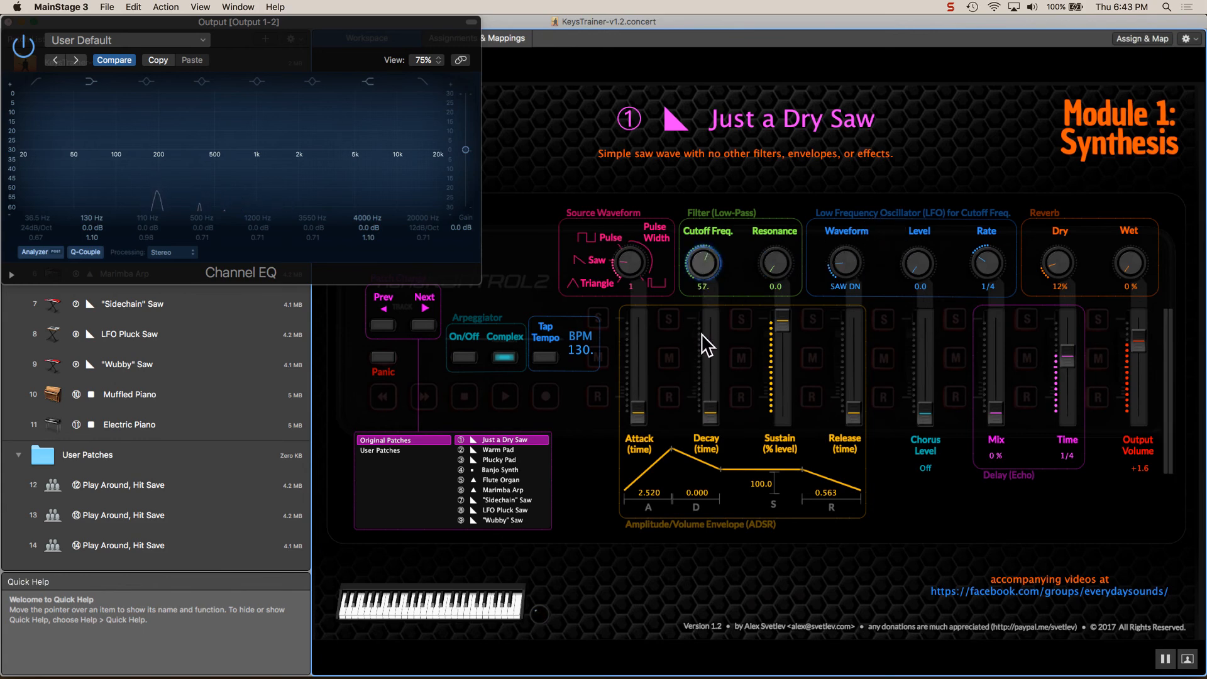
left_click_drag(705, 259, 705, 243)
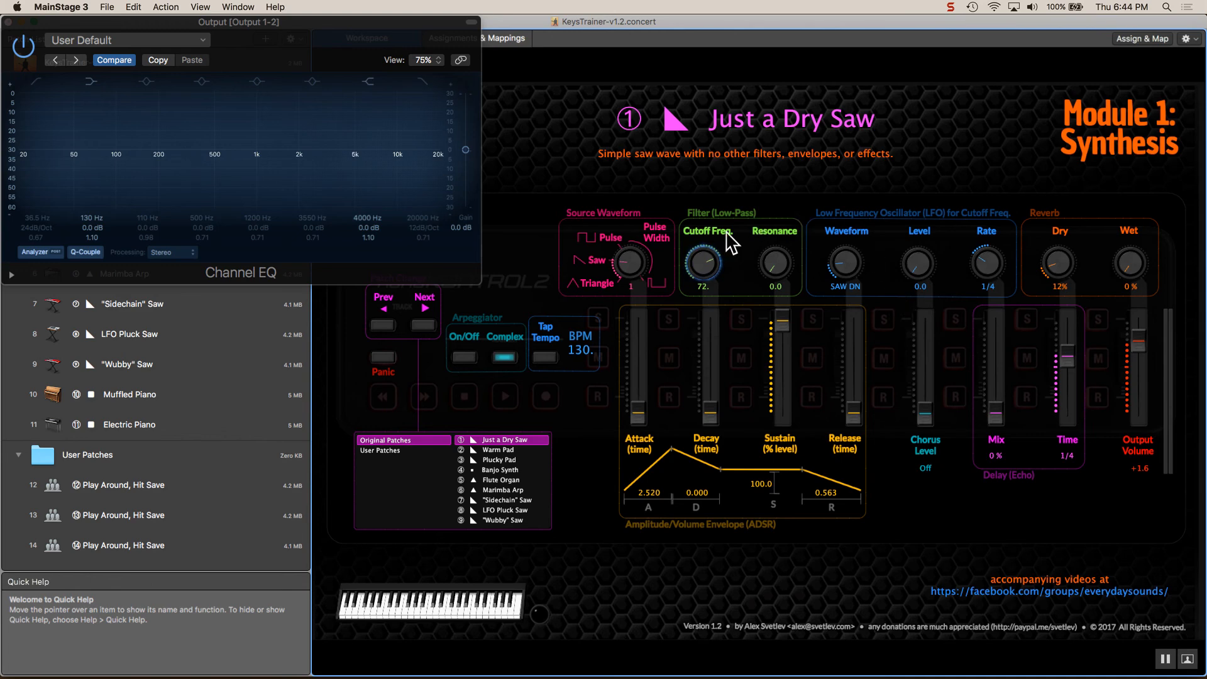
left_click_drag(708, 266, 704, 260)
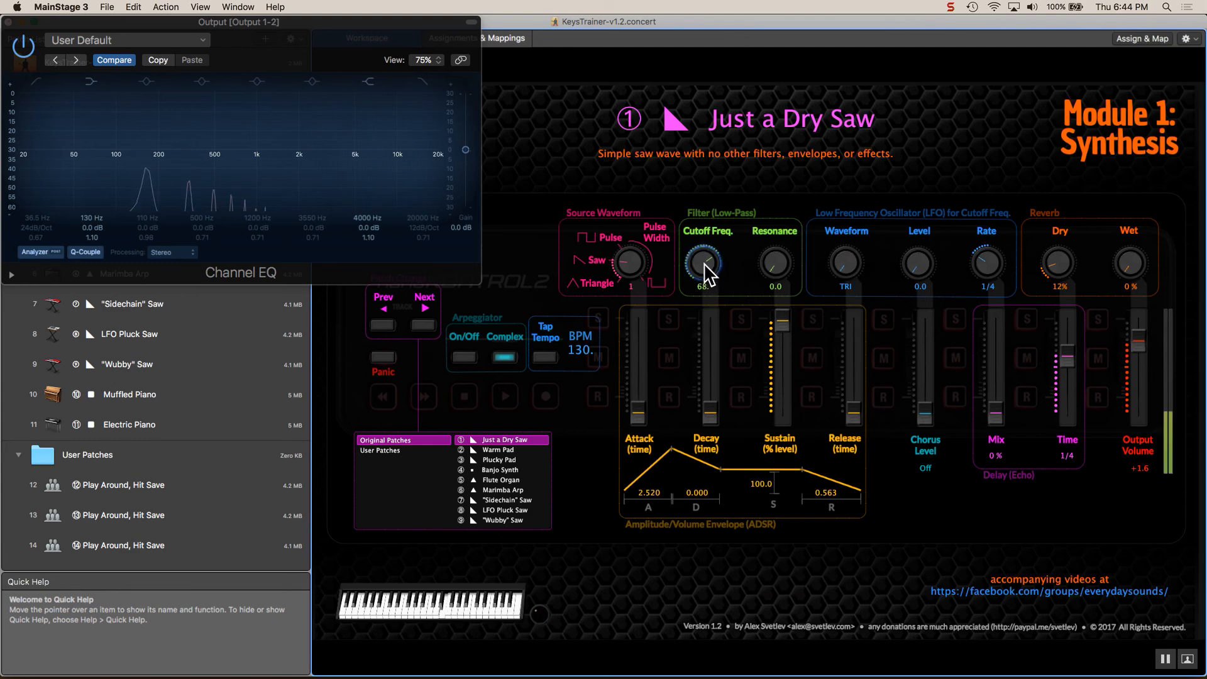
mouse_move(703, 263)
left_mouse_down()
mouse_move(711, 301)
mouse_move(706, 281)
left_mouse_up()
left_click_drag(703, 263, 709, 268)
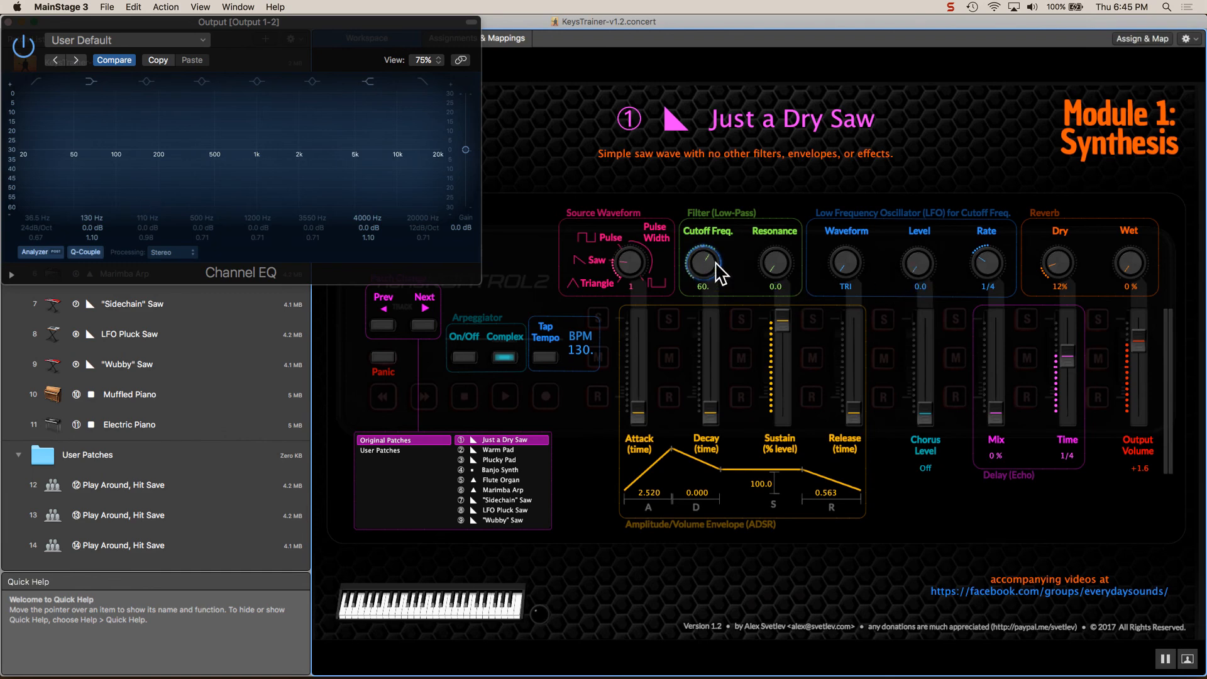
Set the cutoff LFO's level to 33 and its rate to 1 bar.
left_click(920, 265)
left_click_drag(922, 263, 922, 229)
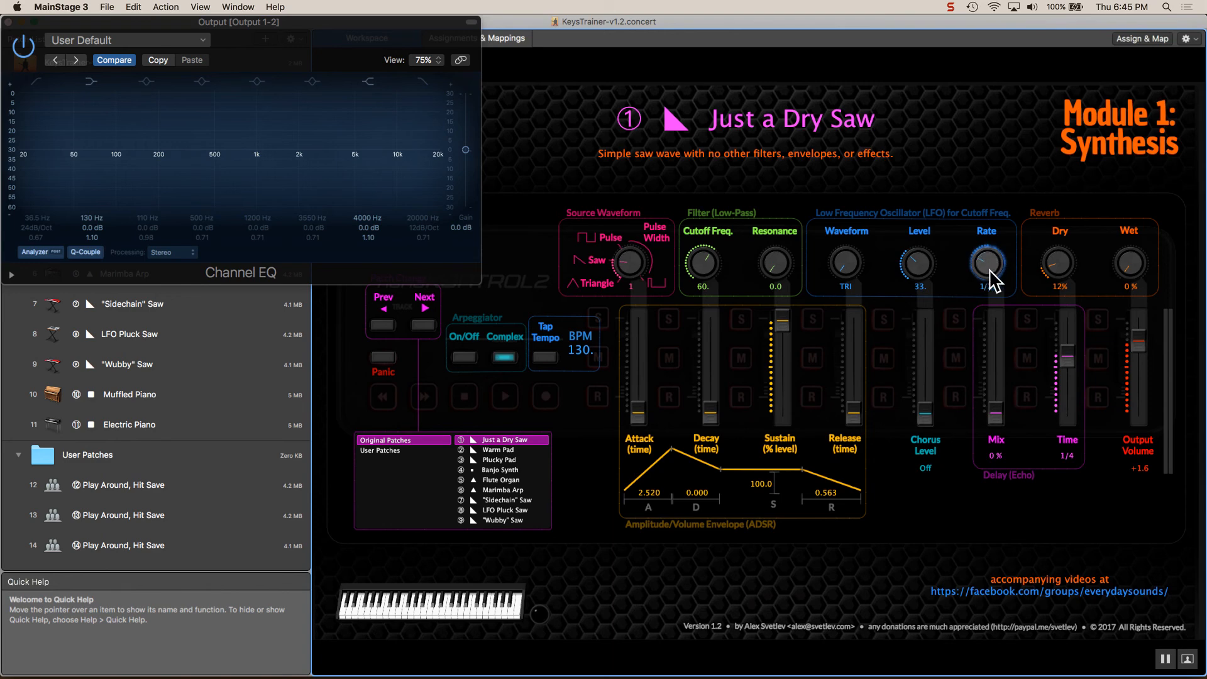
left_click_drag(995, 286, 993, 275)
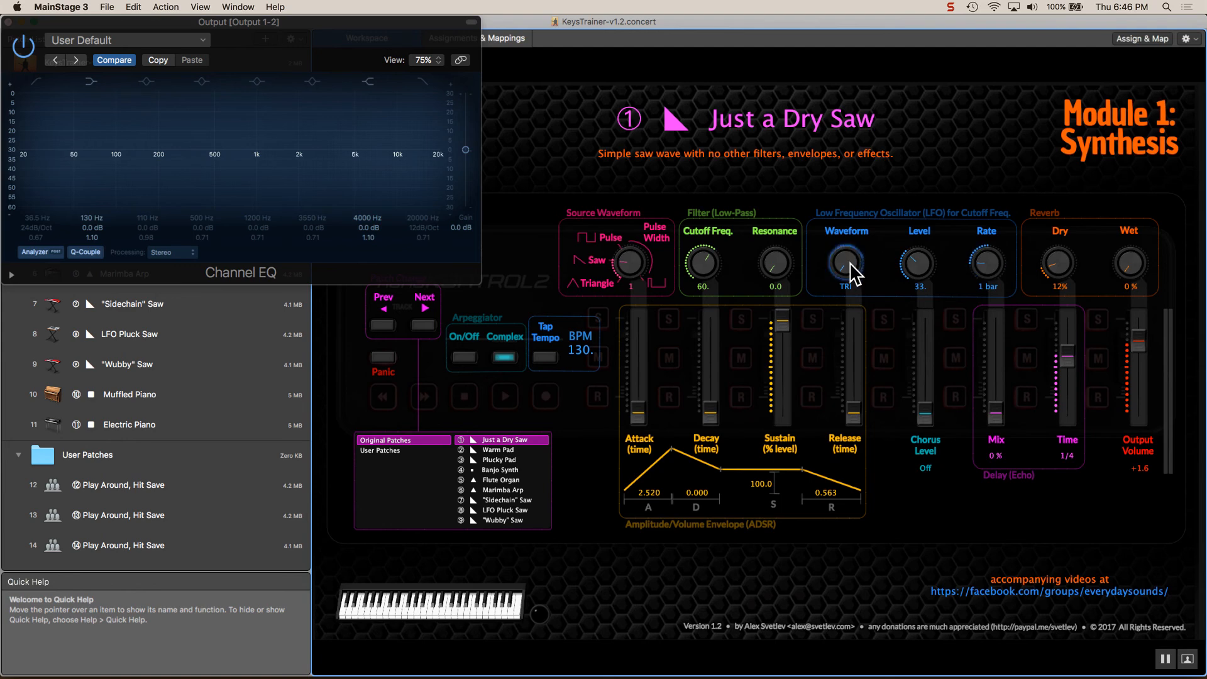
Change the cutoff LFO's waveform to SAW DN and its rate to 1/4, keeping the level at 33.
left_click_drag(849, 239, 851, 220)
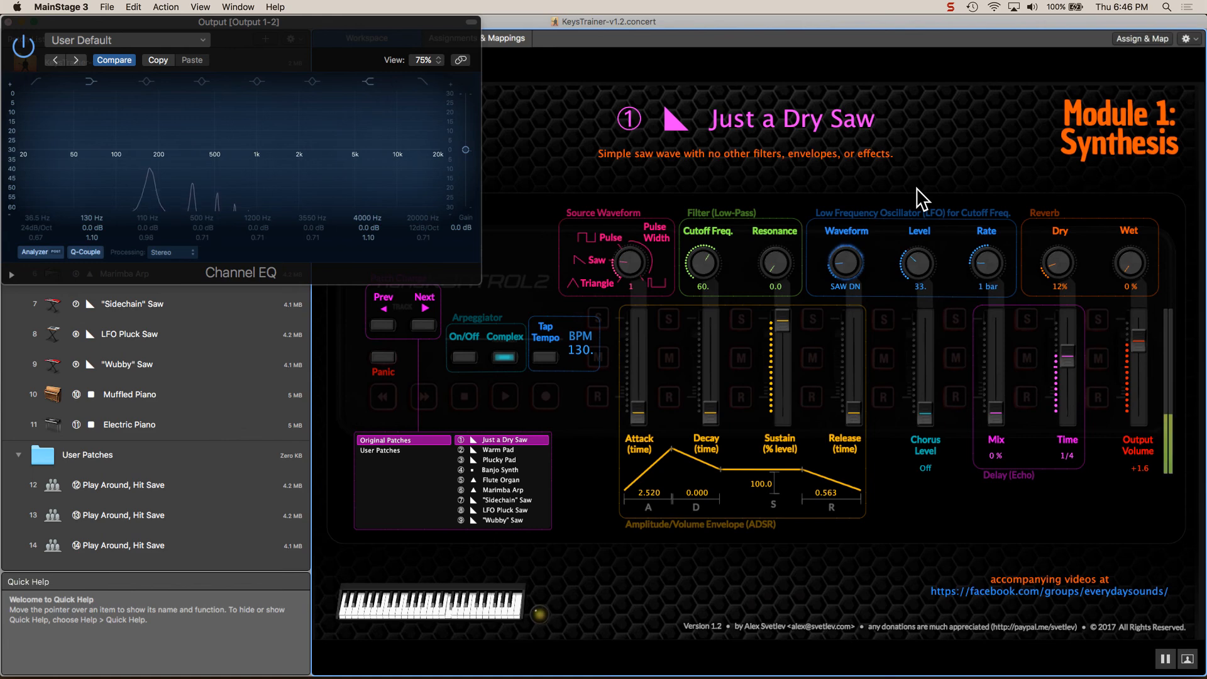
left_click_drag(984, 274, 991, 240)
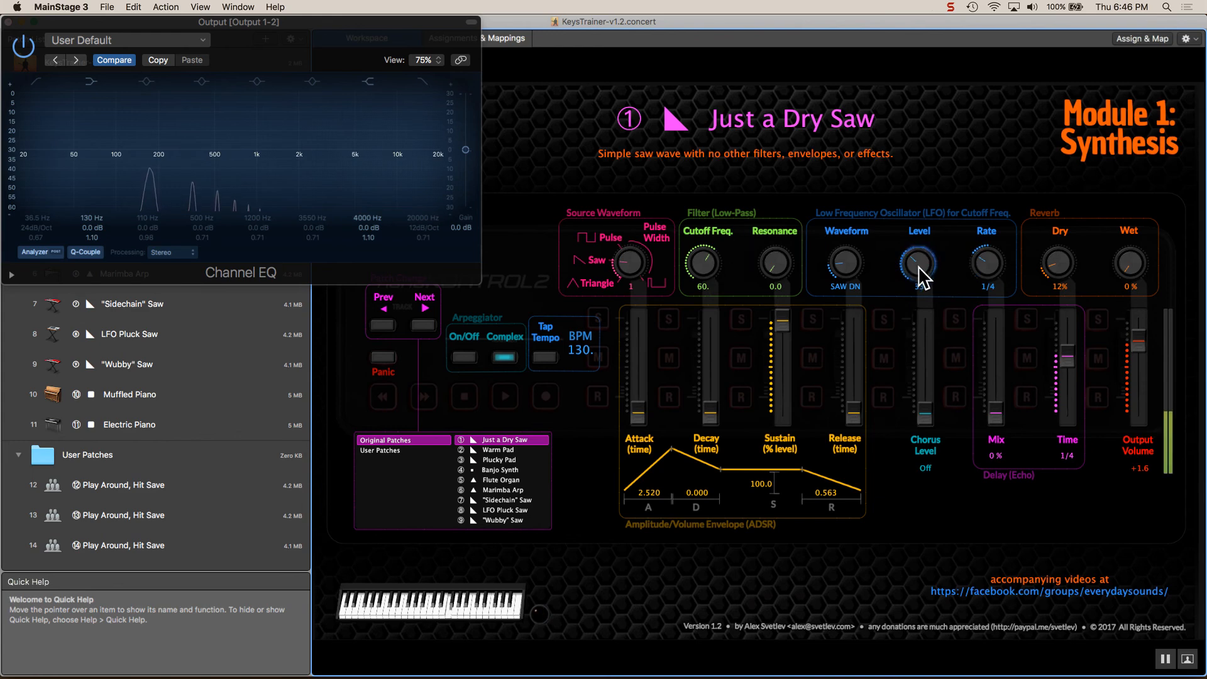
mouse_move(924, 243)
left_mouse_down()
mouse_move(924, 189)
mouse_move(922, 266)
left_mouse_up()
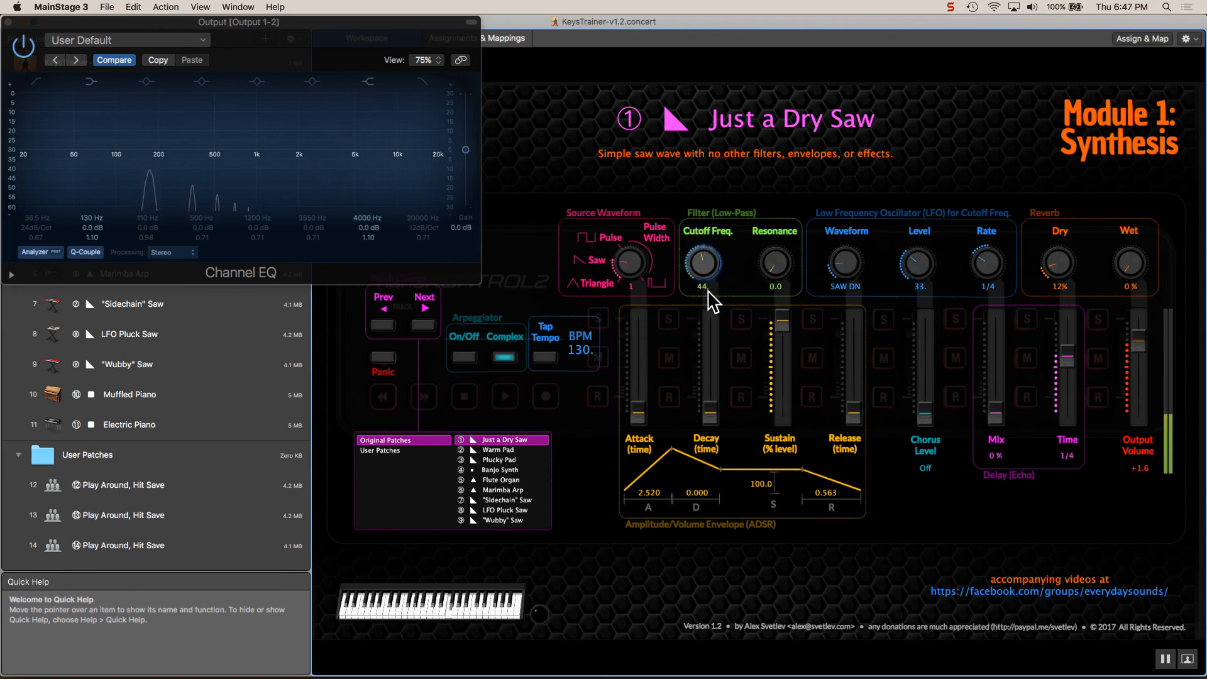
Raise the filter's cutoff frequency to 73 and switch to the Characteristics of Sound slide in Keynote.
left_click_drag(709, 289, 701, 247)
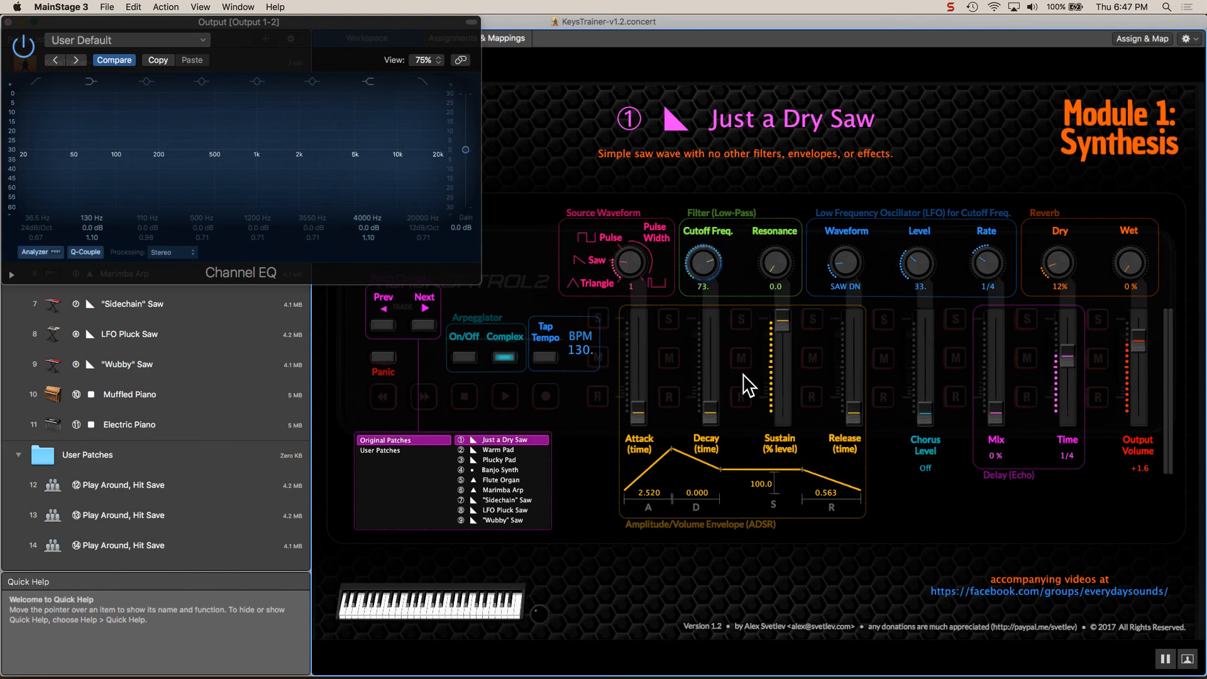
key("super+Tab")
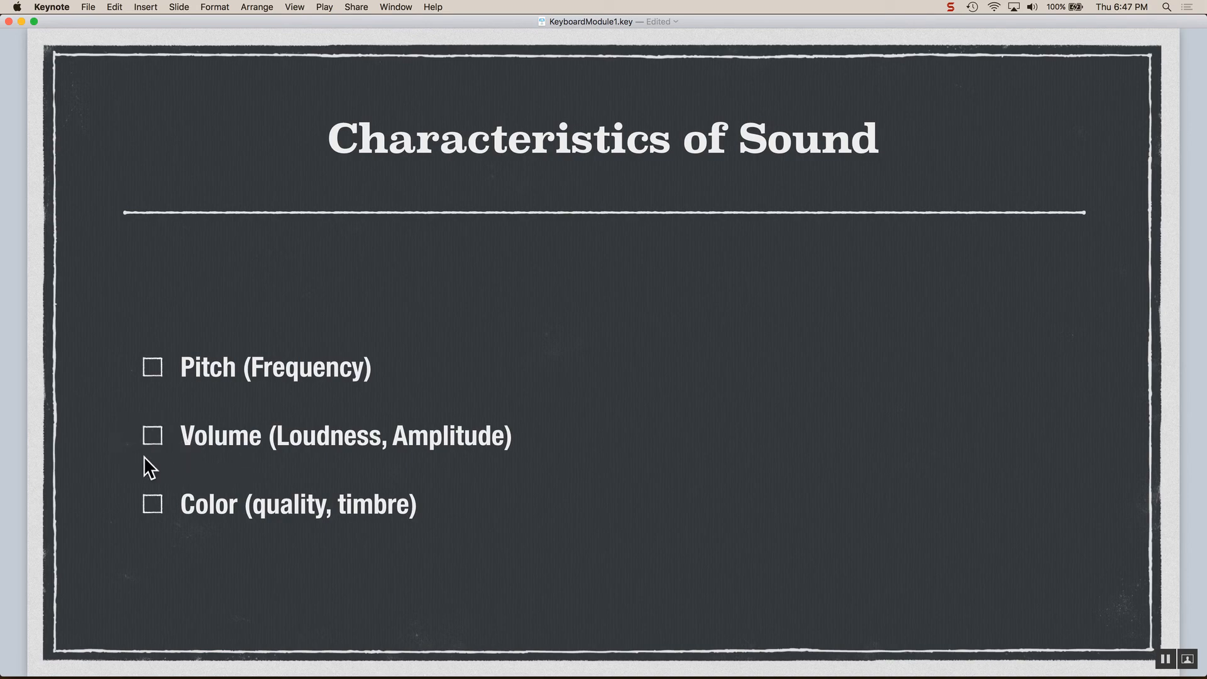
key("super+Tab")
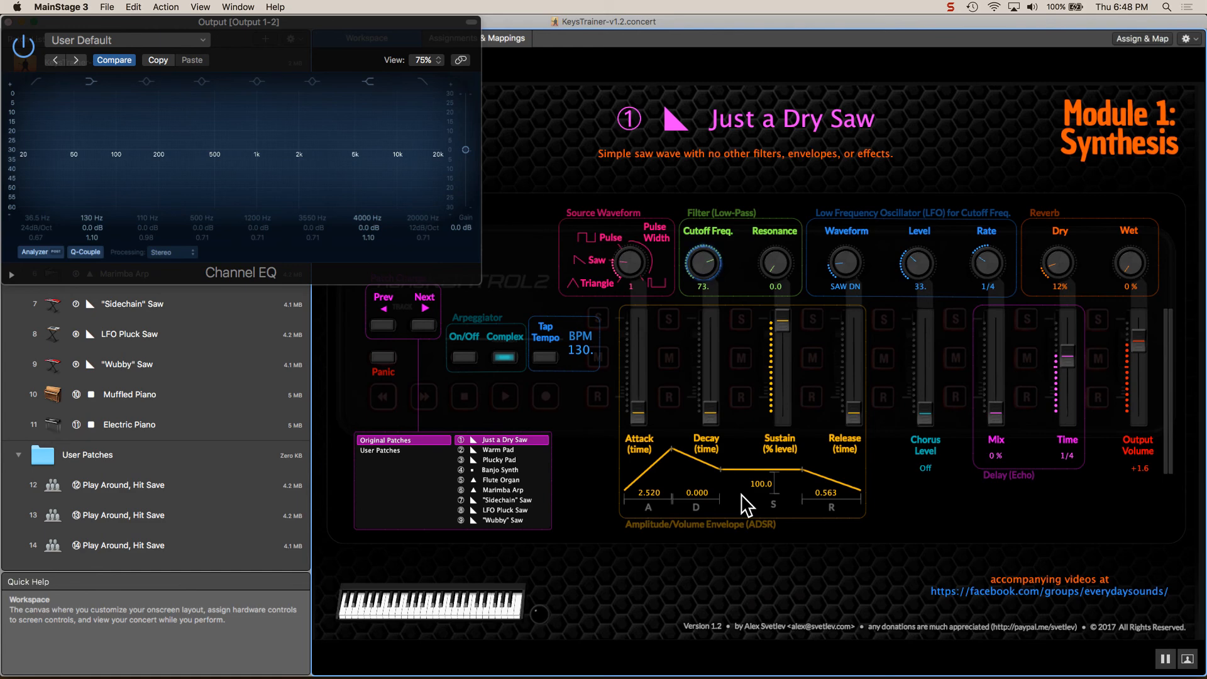
key("super+Tab")
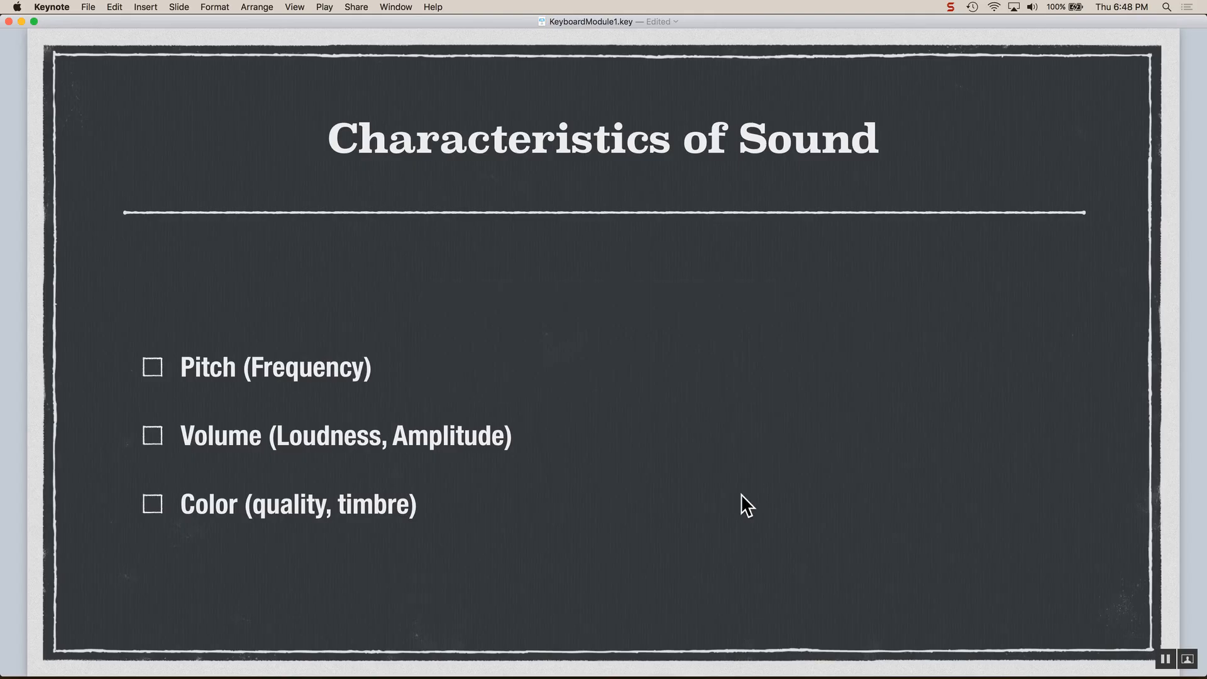
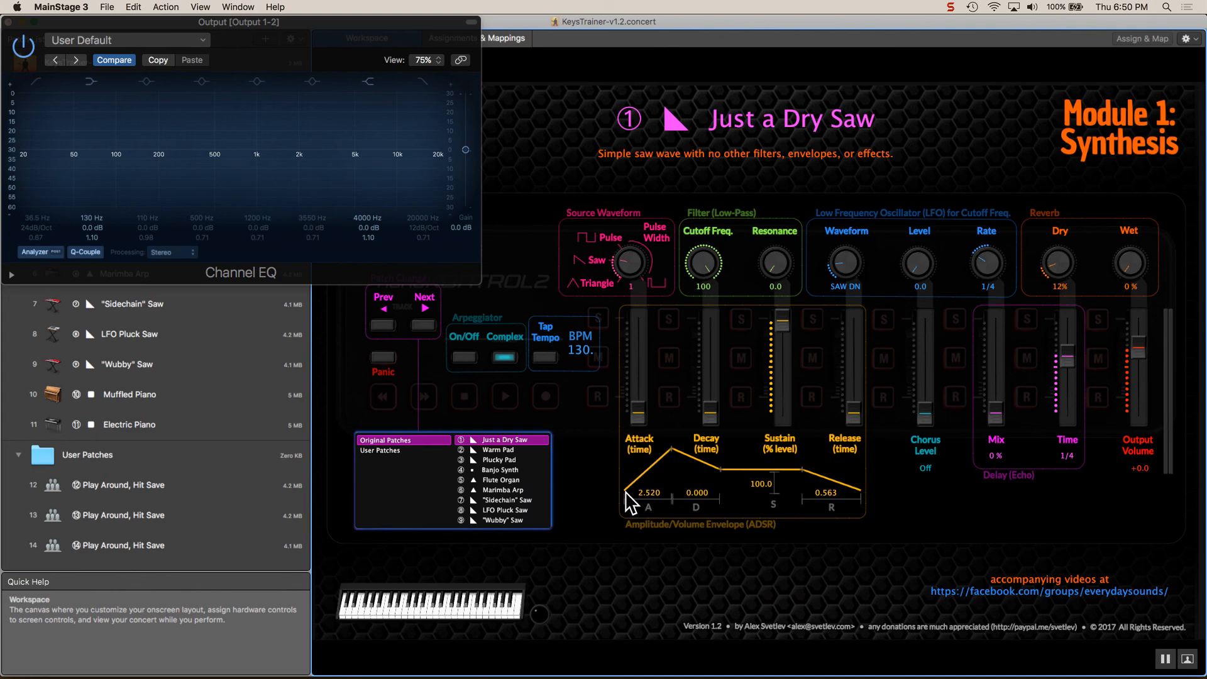
In MainStage, set the amplitude envelope's attack and release times to 1030.0 each.
left_click(639, 415)
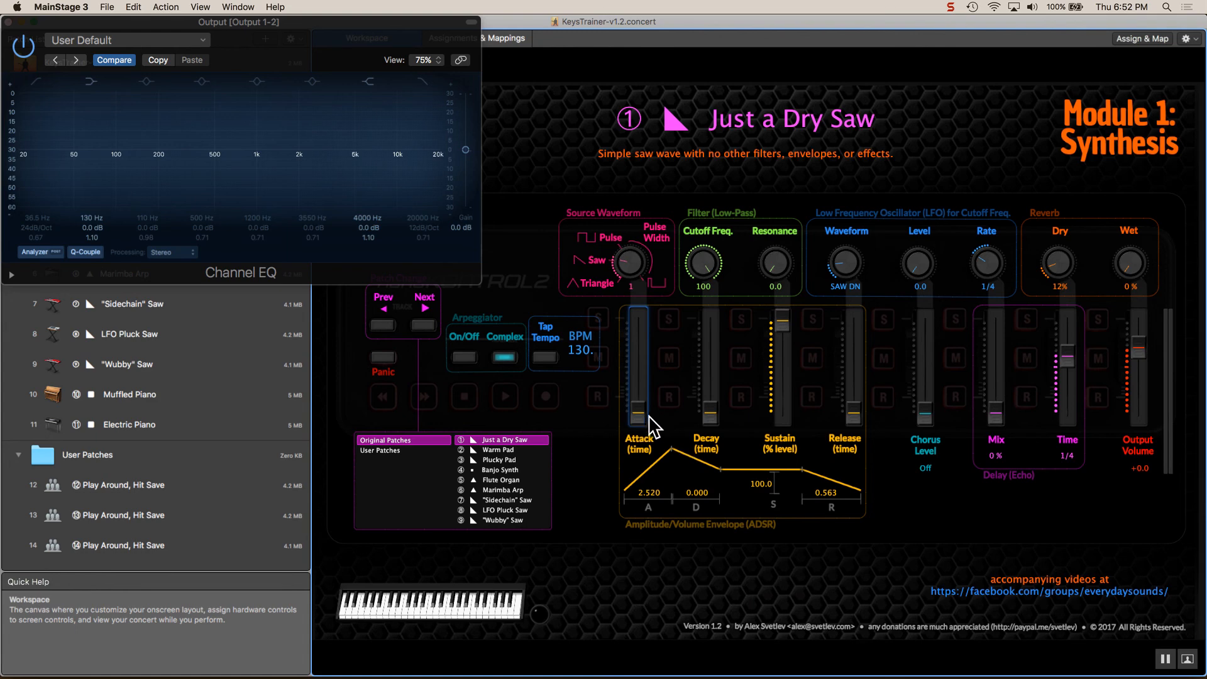
left_click_drag(635, 412, 639, 339)
left_click(854, 414)
left_click_drag(855, 411, 861, 330)
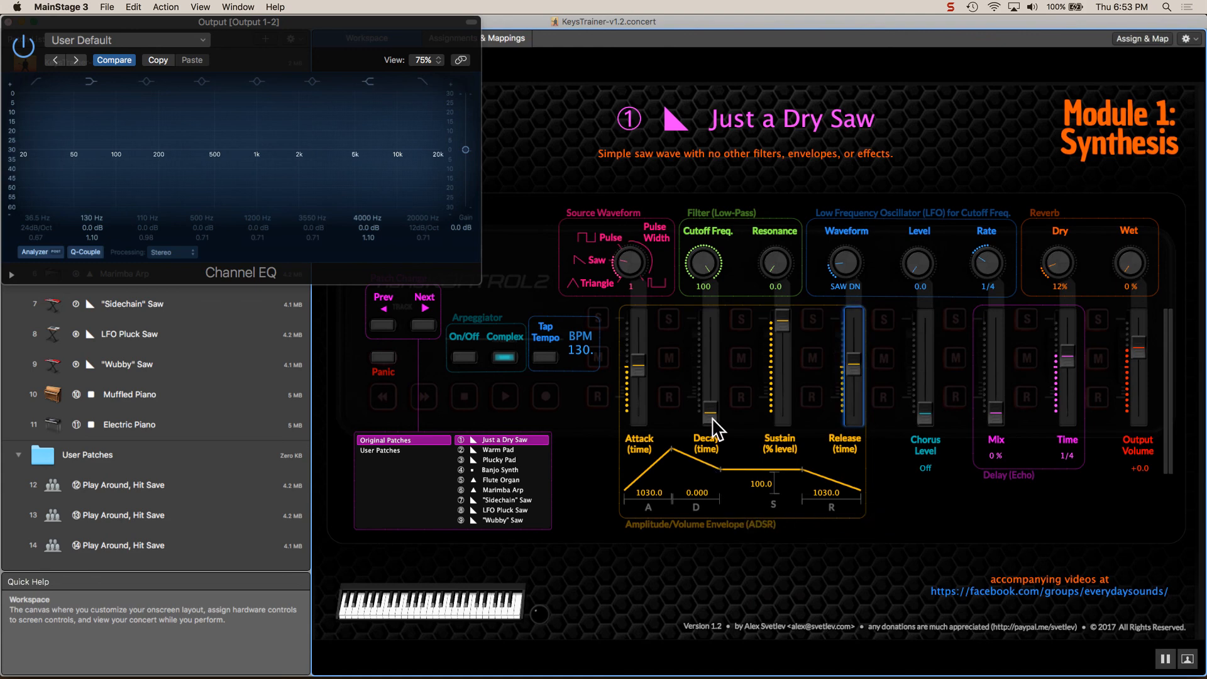
Lower the amplitude envelope's sustain level in two stages, to 69.70 and 40.70.
left_click(782, 322)
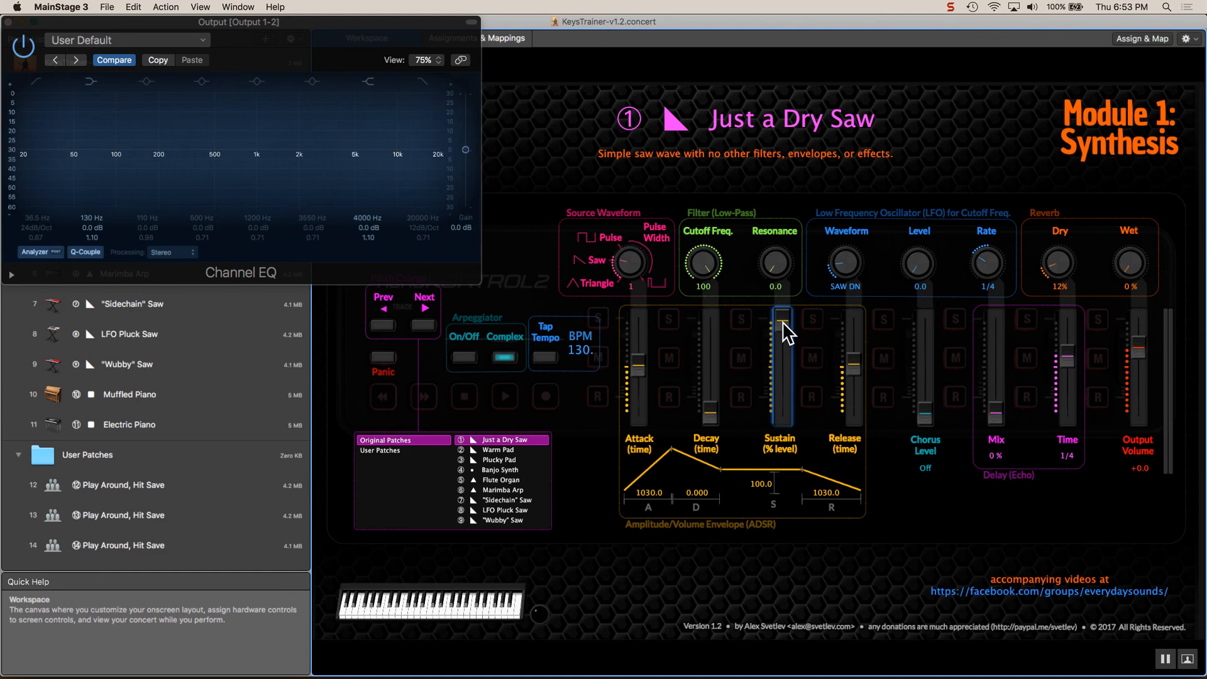
left_click_drag(782, 322, 784, 350)
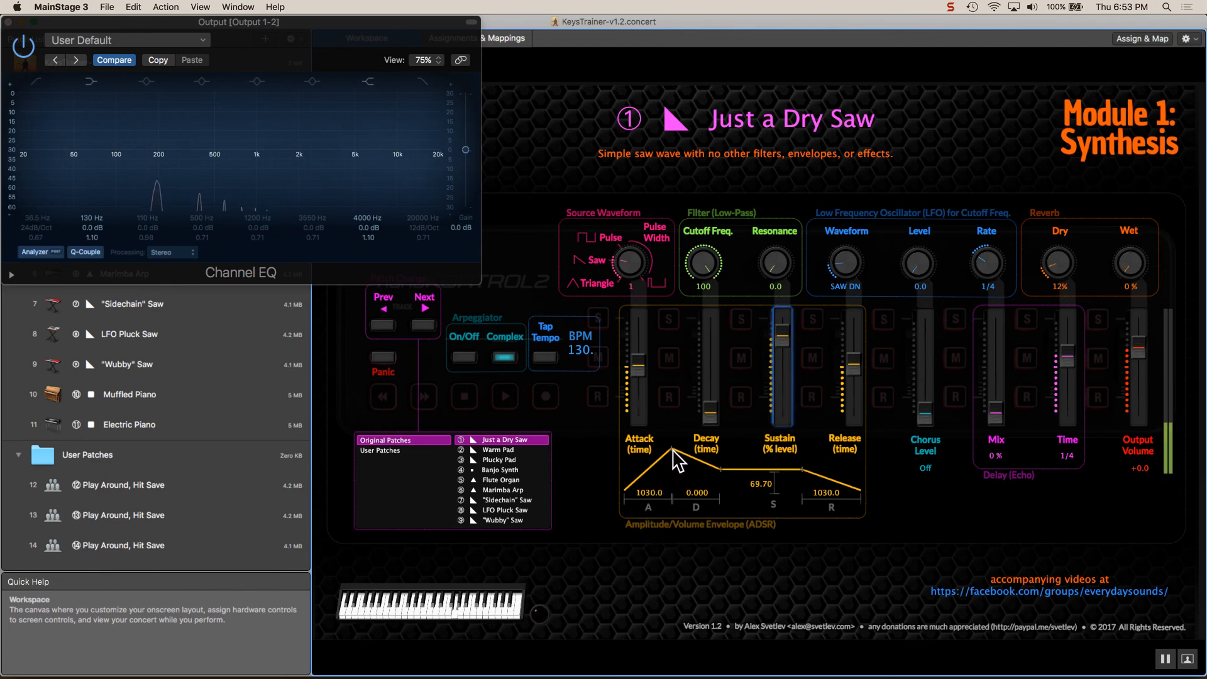
left_click_drag(783, 338, 783, 371)
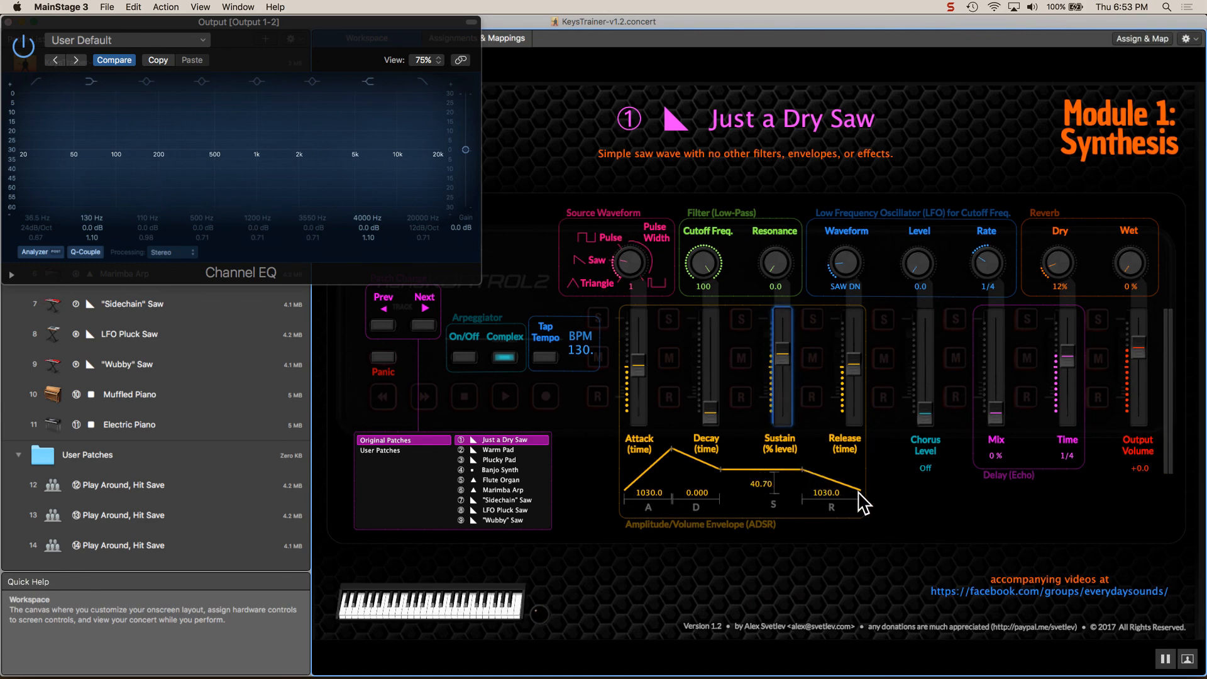
Raise the amplitude envelope's decay time in stages through 27.200 and 352.00 to 1030.0.
left_click(709, 415)
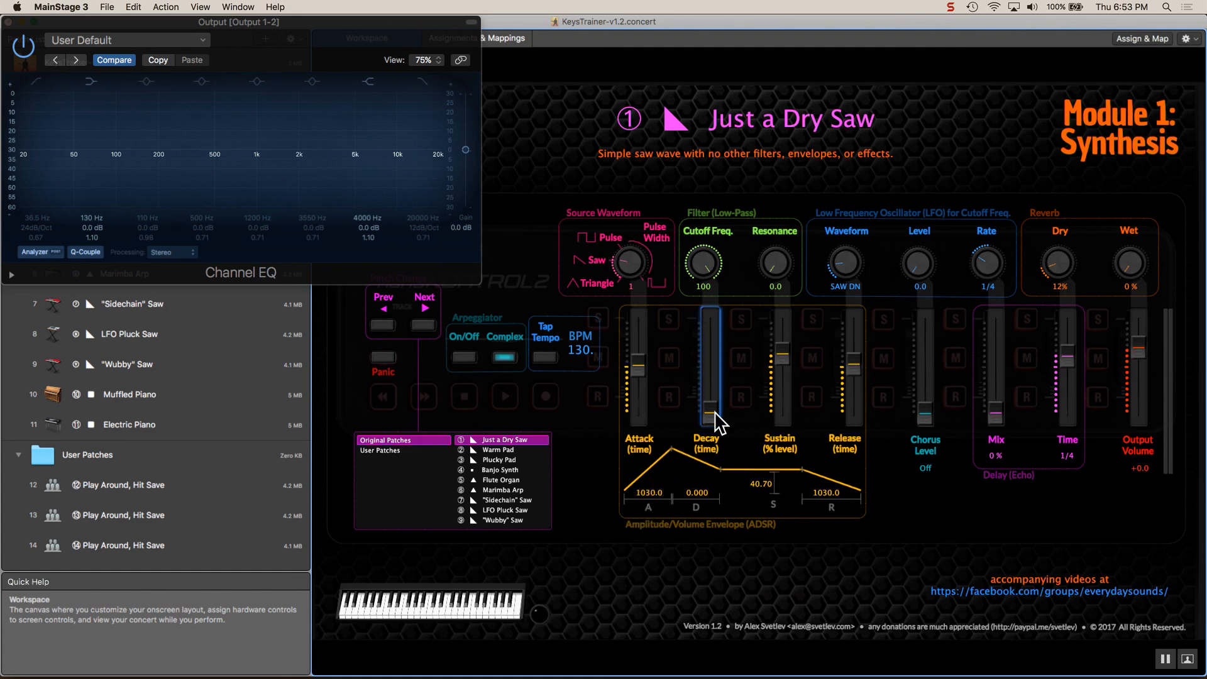
left_click_drag(712, 418, 718, 367)
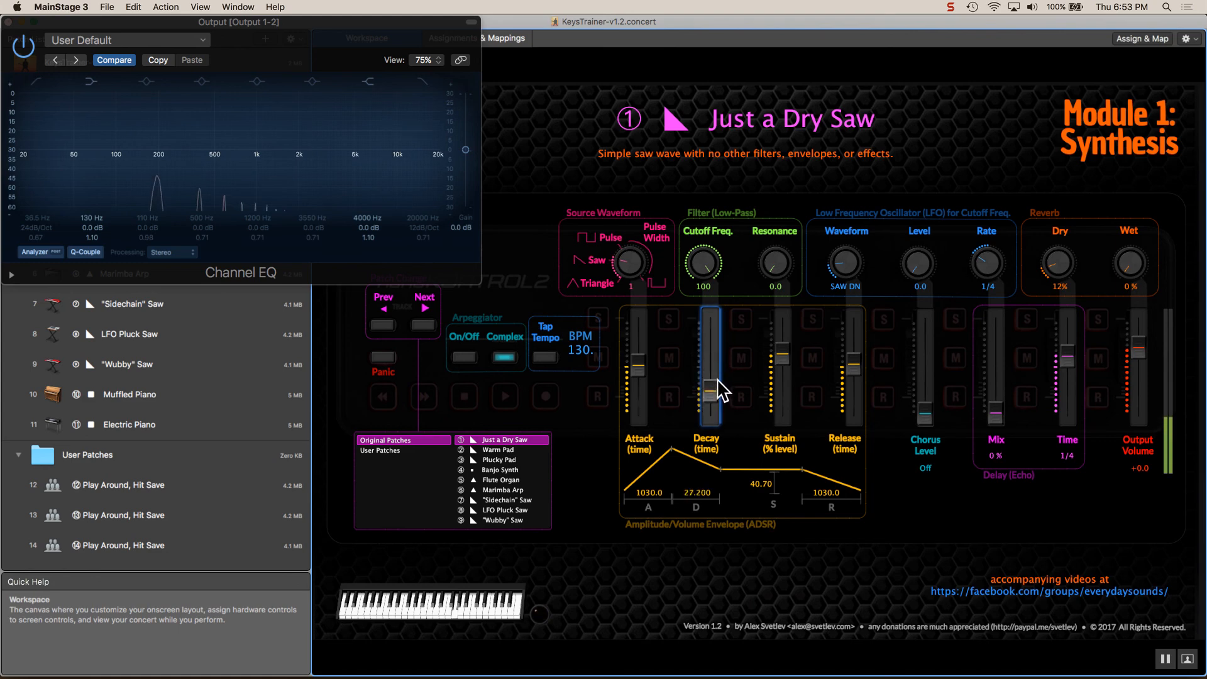
left_click_drag(711, 388, 714, 357)
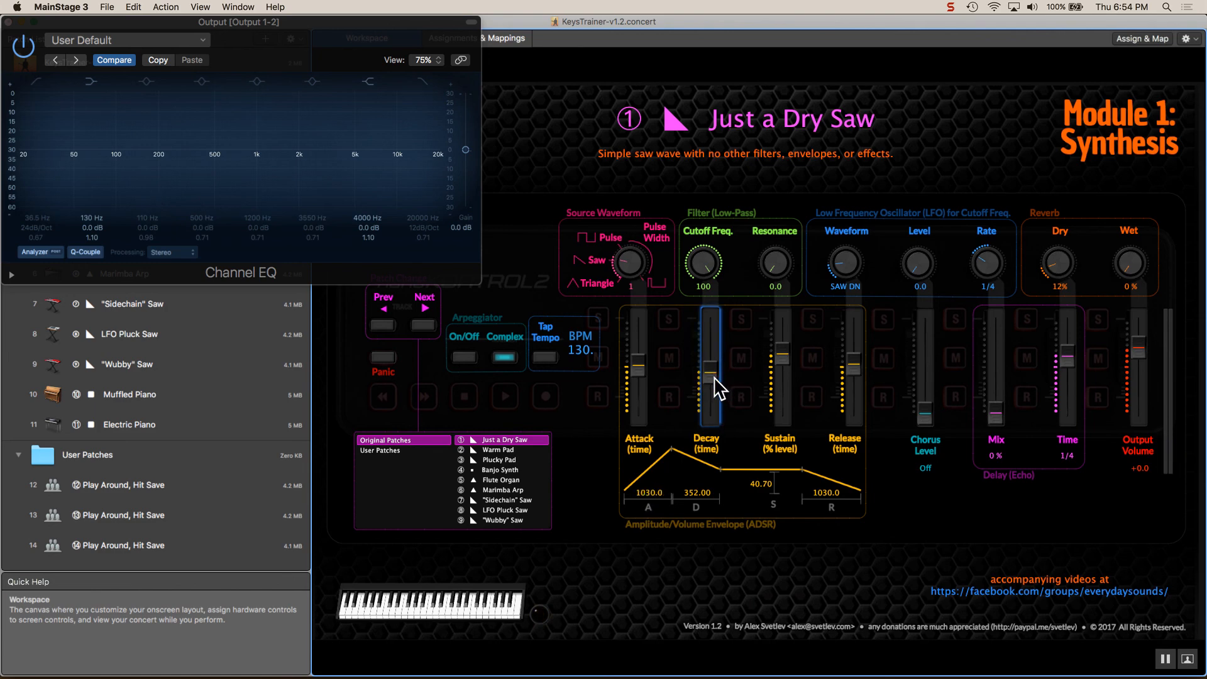
left_click_drag(714, 376, 715, 356)
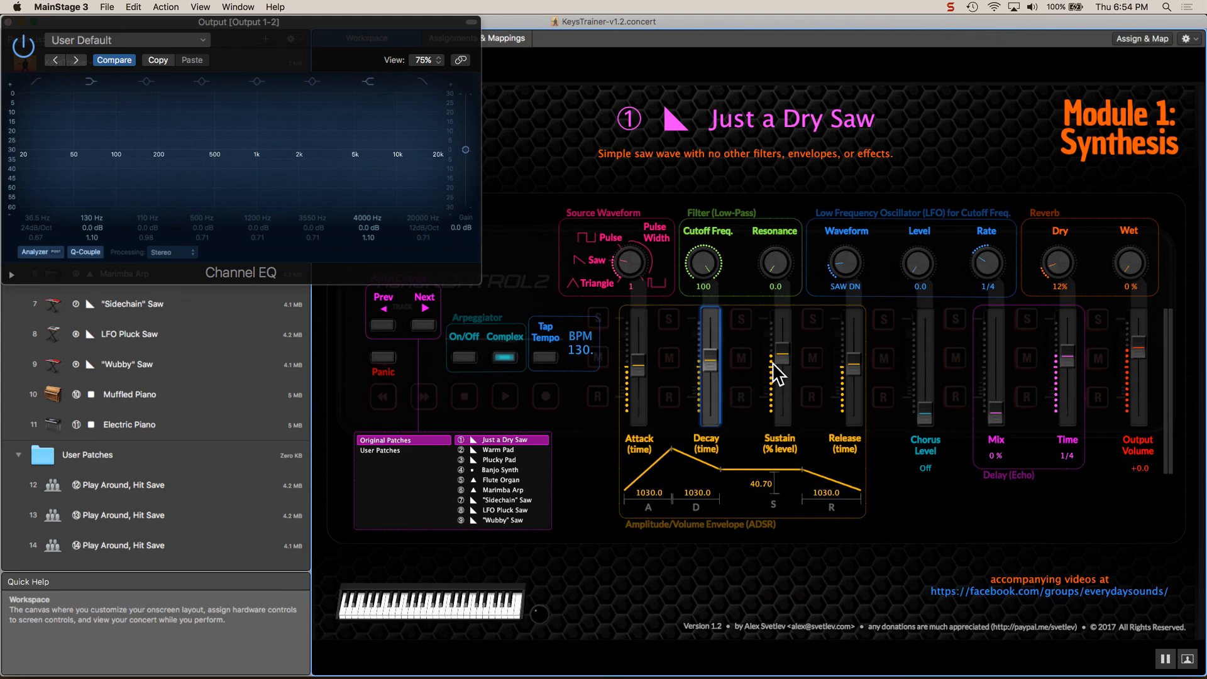
Lower the amplitude envelope's sustain level to 29.50, and reset the Just a Dry Saw patch by switching to Warm Pad and back.
left_click_drag(783, 355, 781, 368)
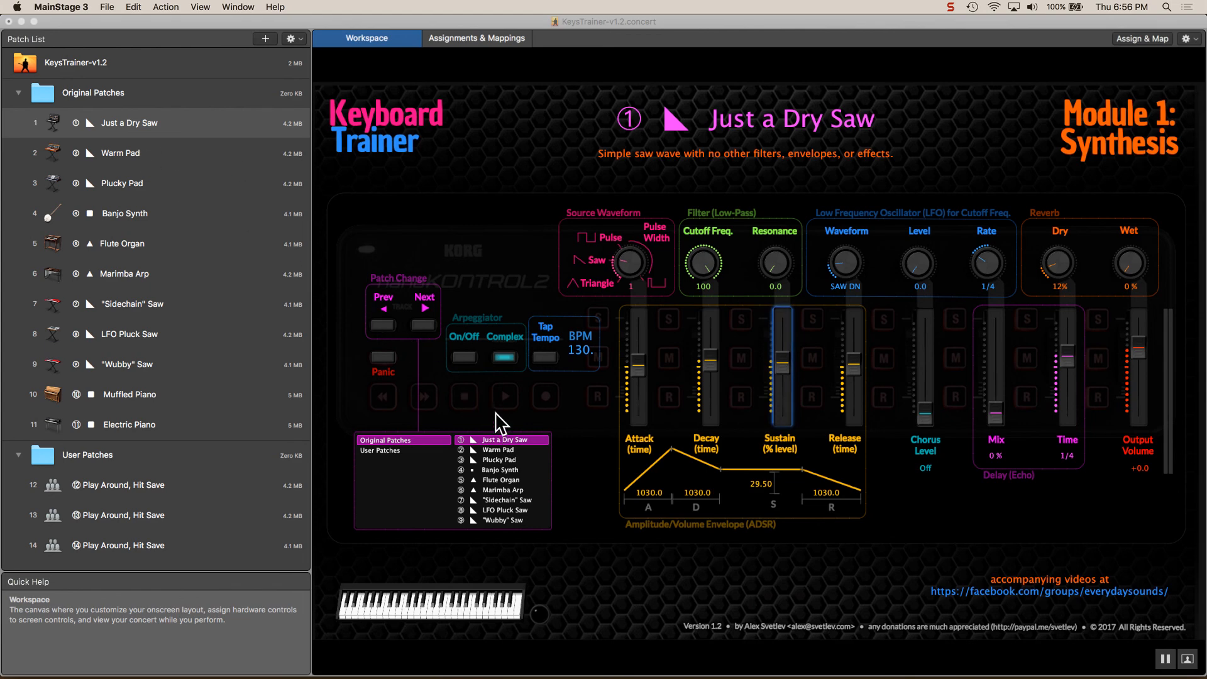
left_click(499, 125)
left_click(500, 447)
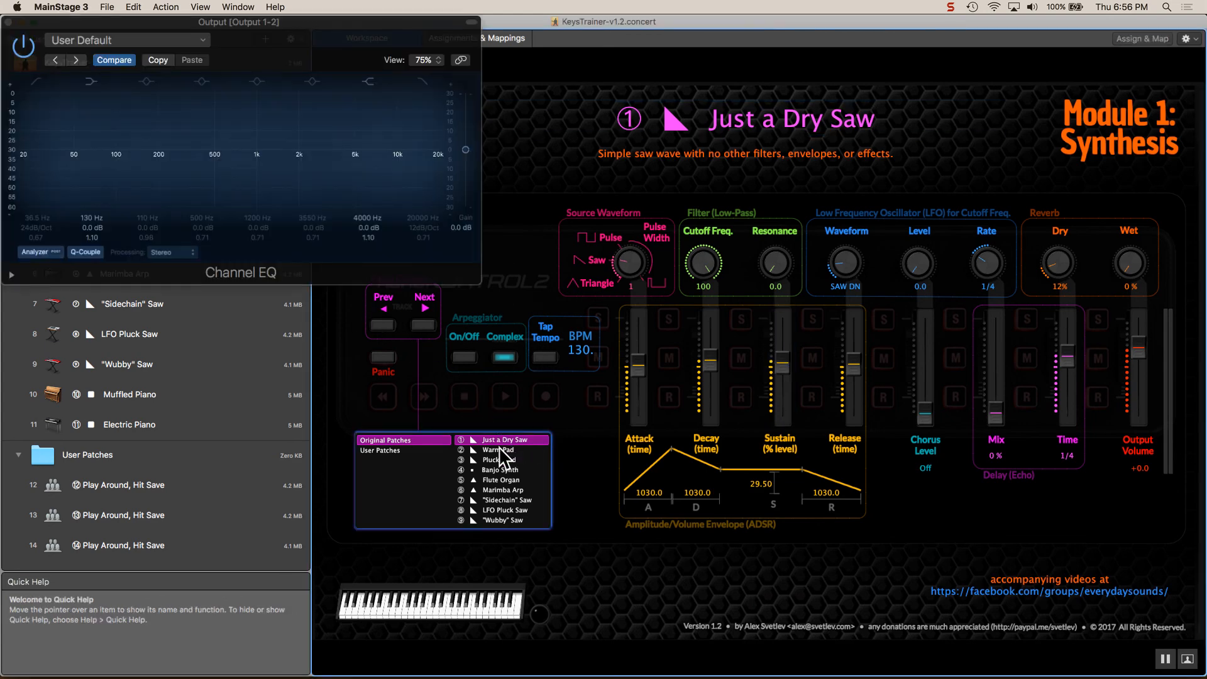
left_click(499, 447)
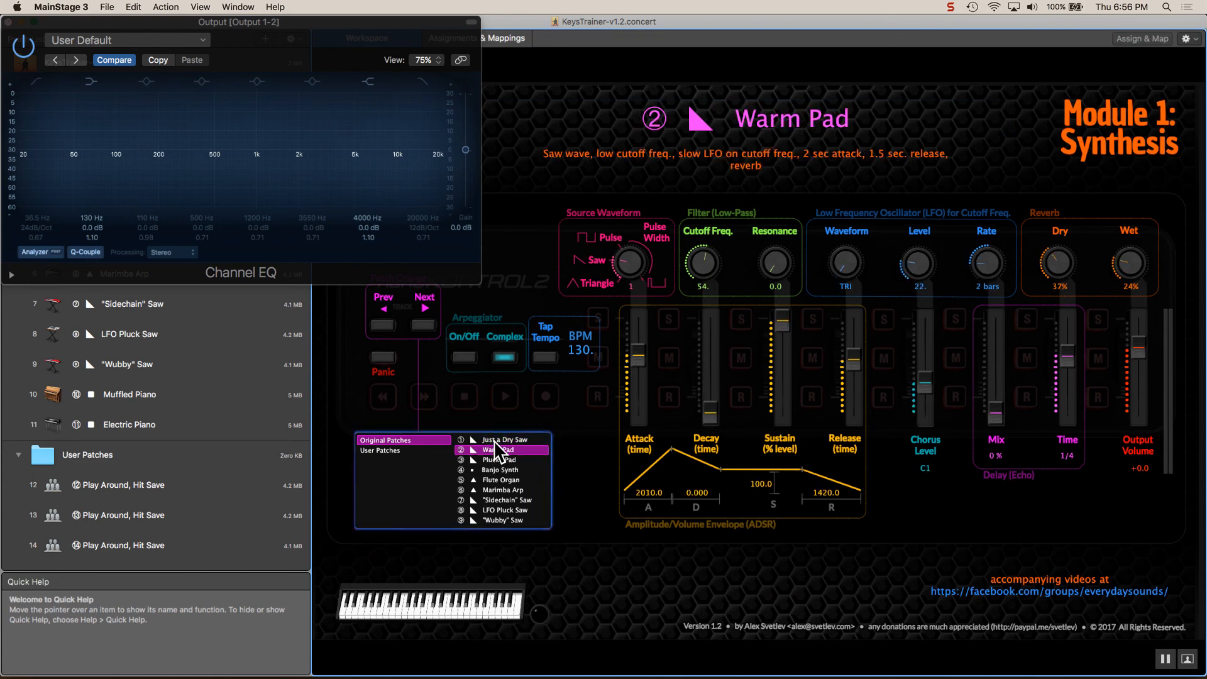
left_click(493, 440)
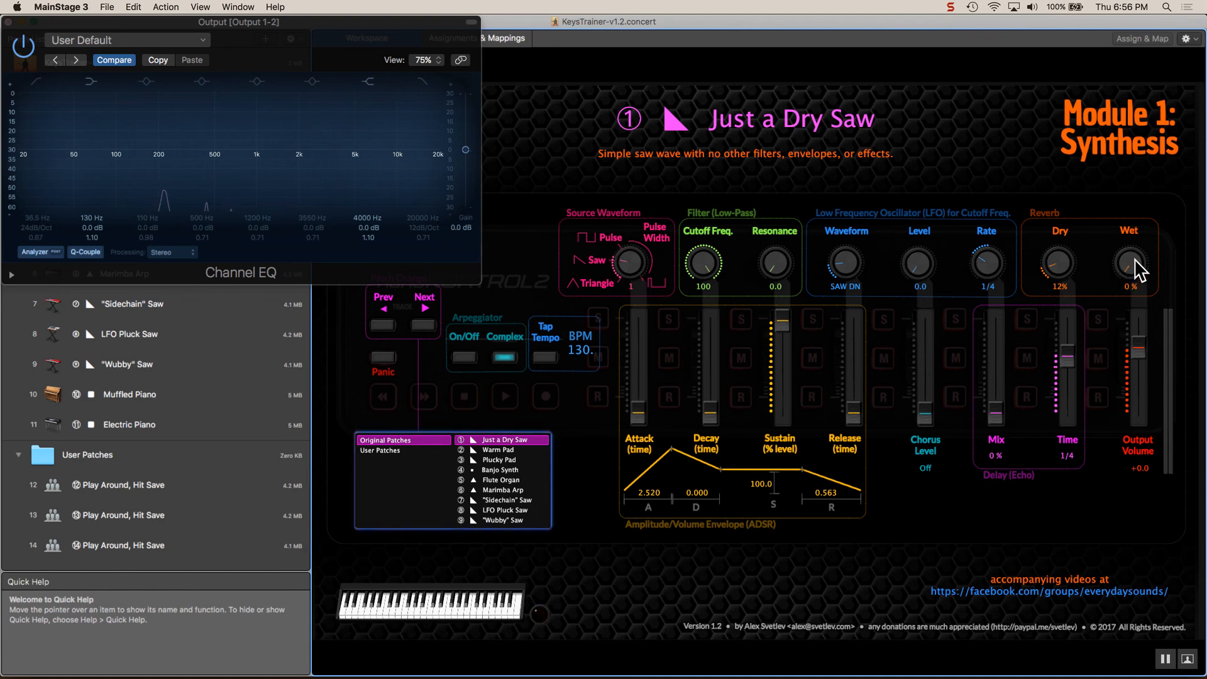
Raise the reverb's wet level to 23%, vary its dry level, and return them to 0% wet and 12% dry.
left_click_drag(1130, 260, 1128, 226)
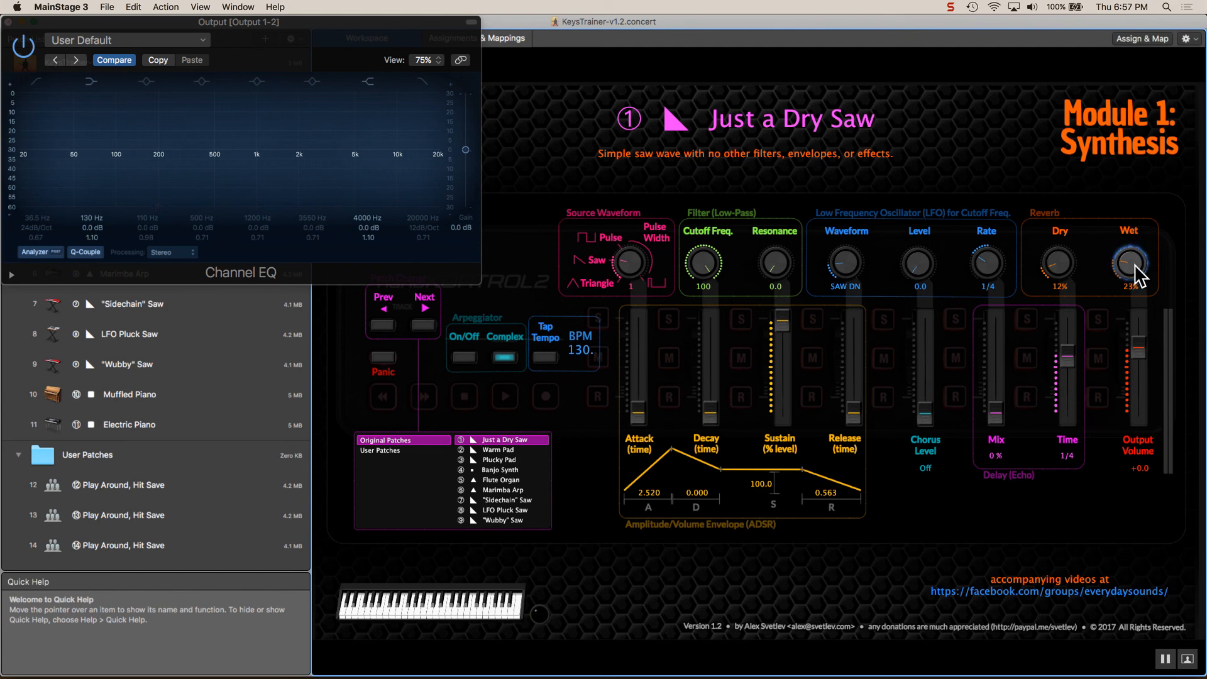
left_click_drag(1135, 275, 1137, 276)
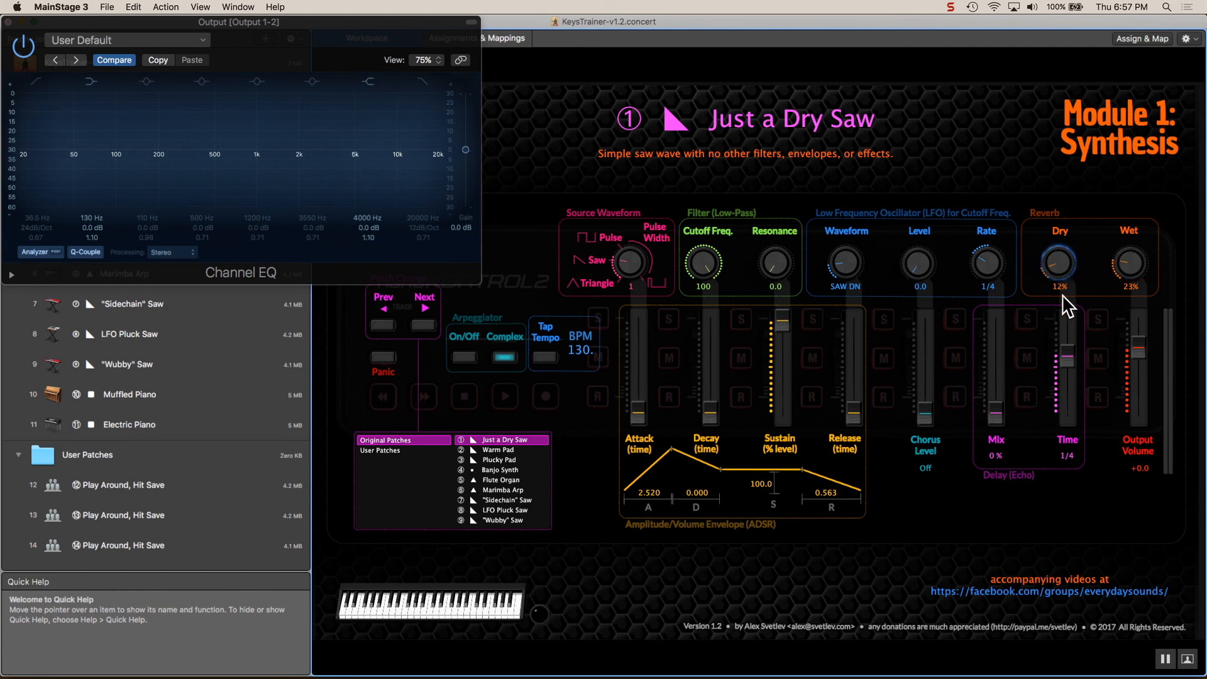
left_click_drag(1062, 263, 1063, 298)
mouse_move(1057, 264)
left_mouse_down()
mouse_move(1066, 276)
mouse_move(1061, 235)
mouse_move(1059, 256)
left_mouse_up()
left_click_drag(1134, 271, 1131, 375)
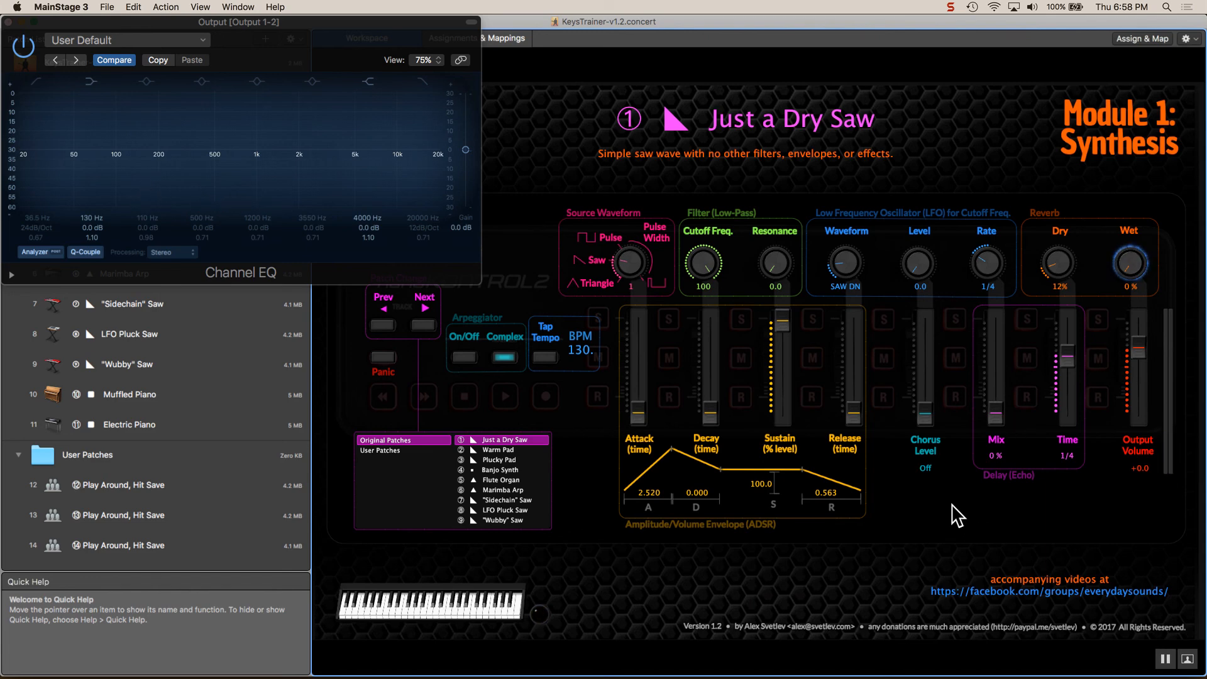
Raise the chorus level from C1 up to Ens and bring it back down to C1.
left_click(926, 420)
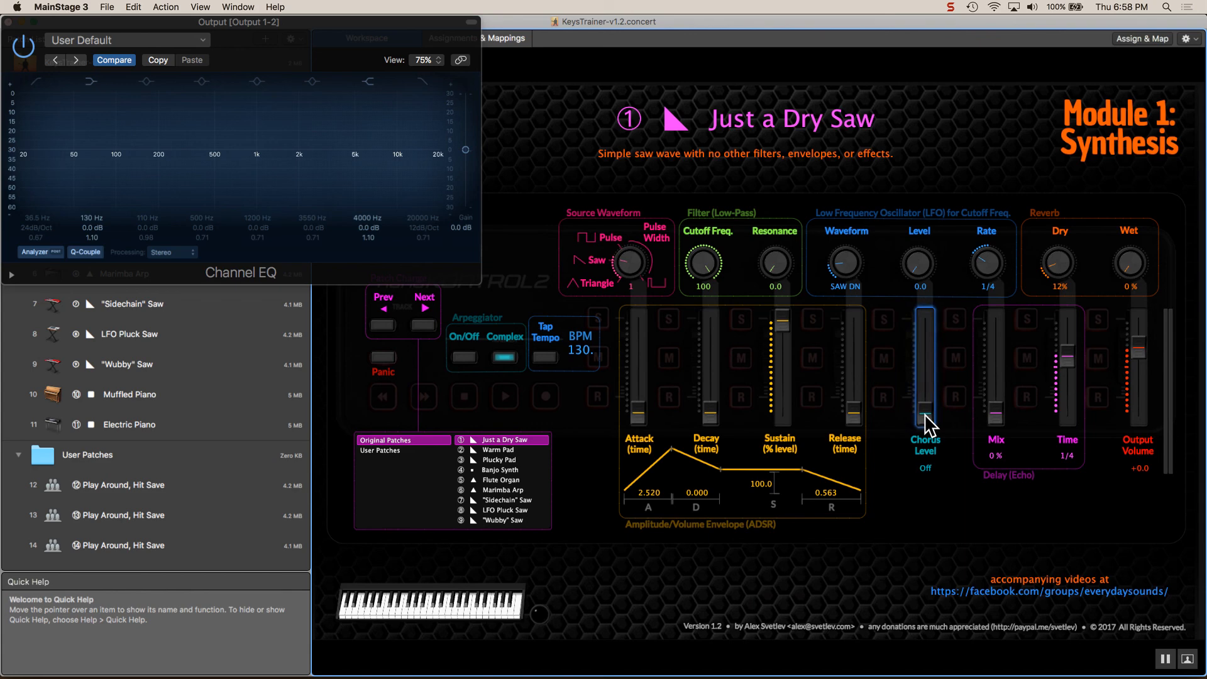
left_click_drag(925, 417, 929, 358)
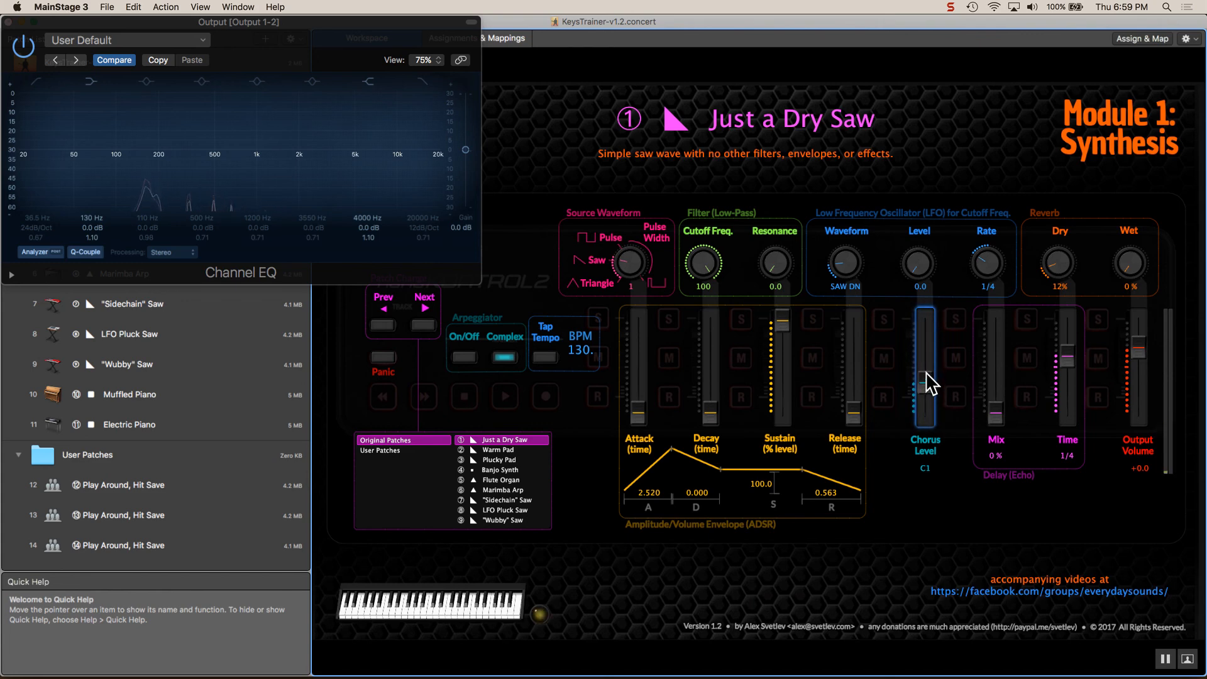
left_click_drag(926, 373, 927, 353)
left_click_drag(922, 352, 924, 312)
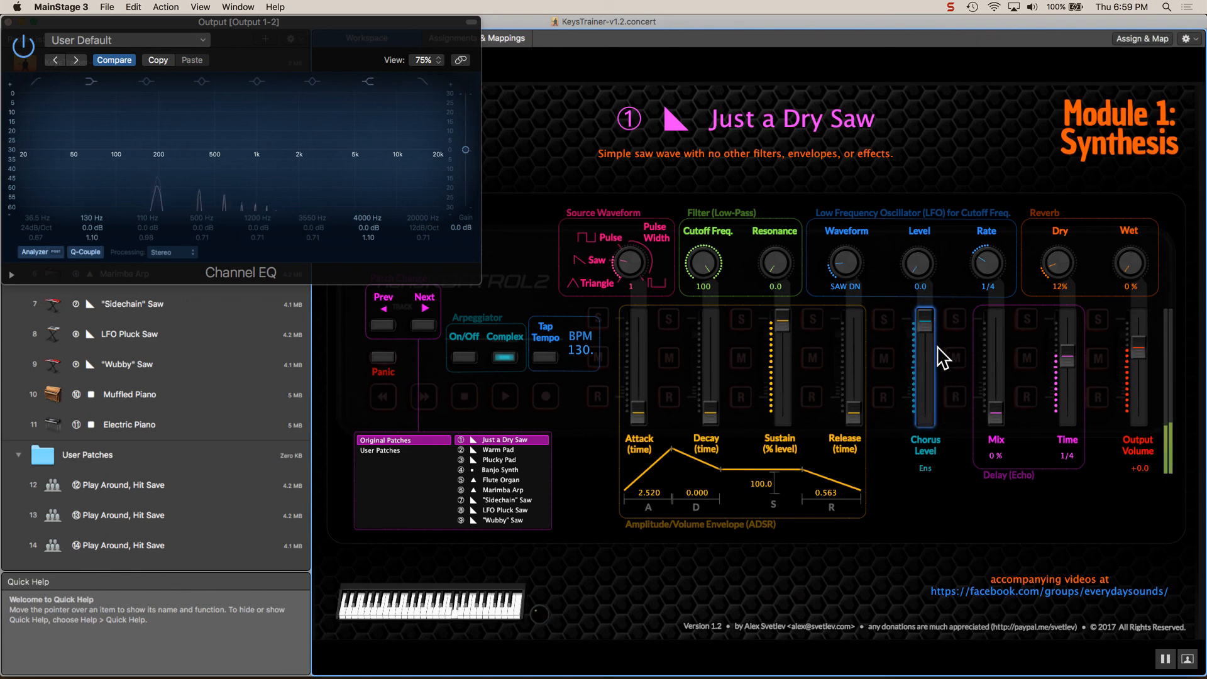
left_click_drag(929, 325, 929, 374)
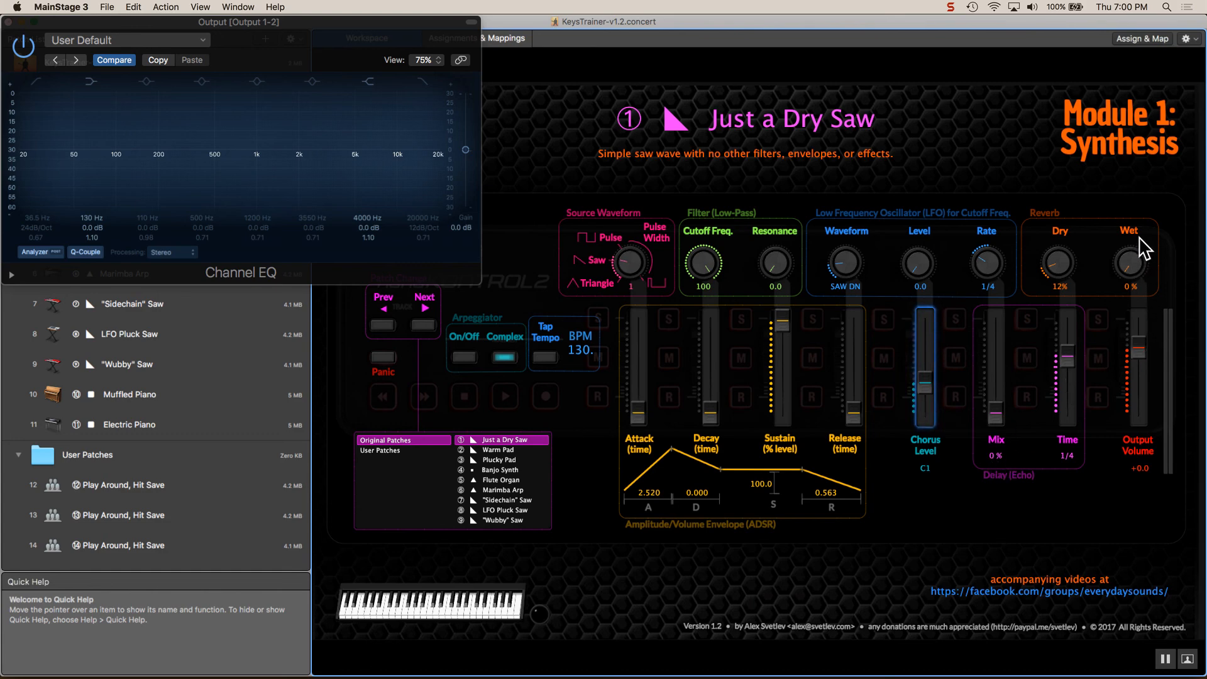
Reload the Just a Dry Saw patch by way of Warm Pad to restore its original settings.
left_click(995, 414)
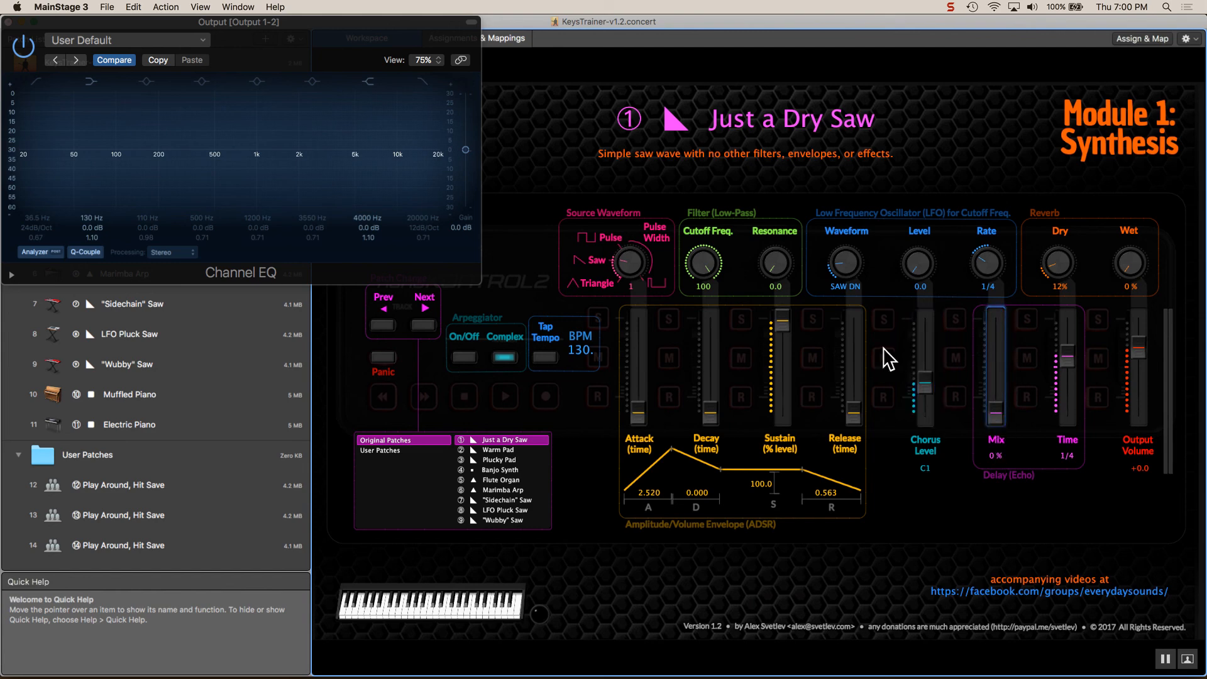
left_click(491, 455)
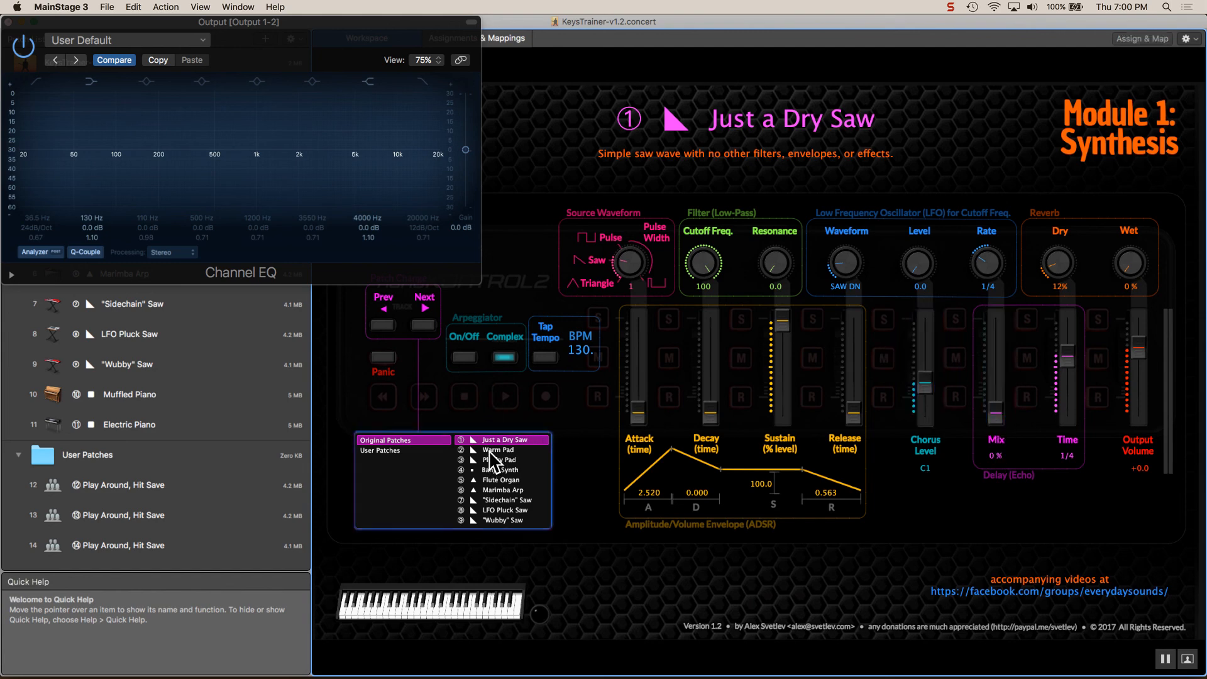
left_click(490, 450)
left_click(493, 441)
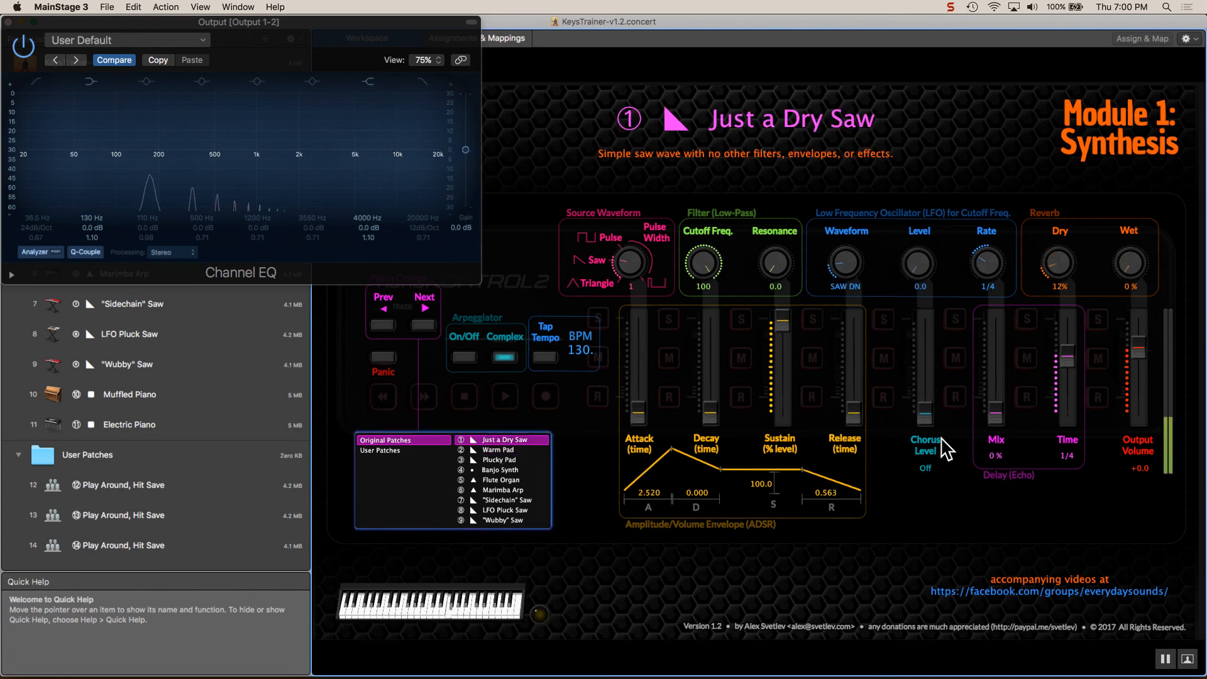
Set the delay's mix to 25% and its time to 1/4dtt, and restore Just a Dry Saw by way of Warm Pad.
left_click(996, 402)
left_click_drag(994, 412, 998, 372)
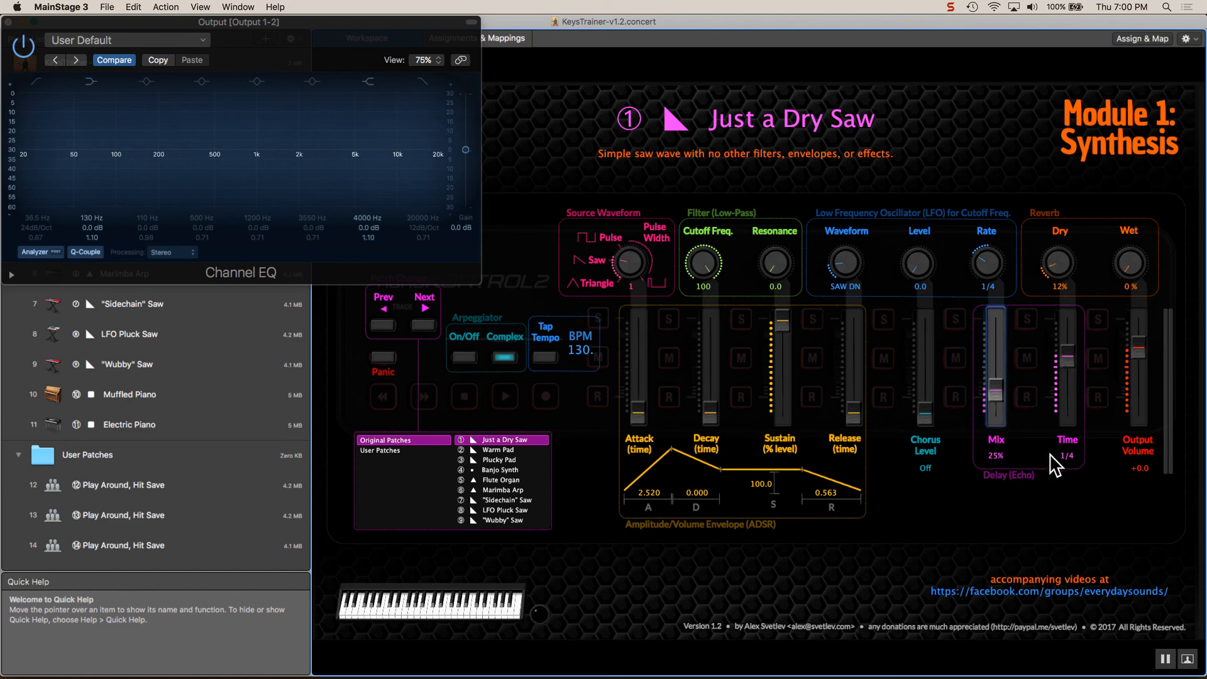
left_click(1072, 367)
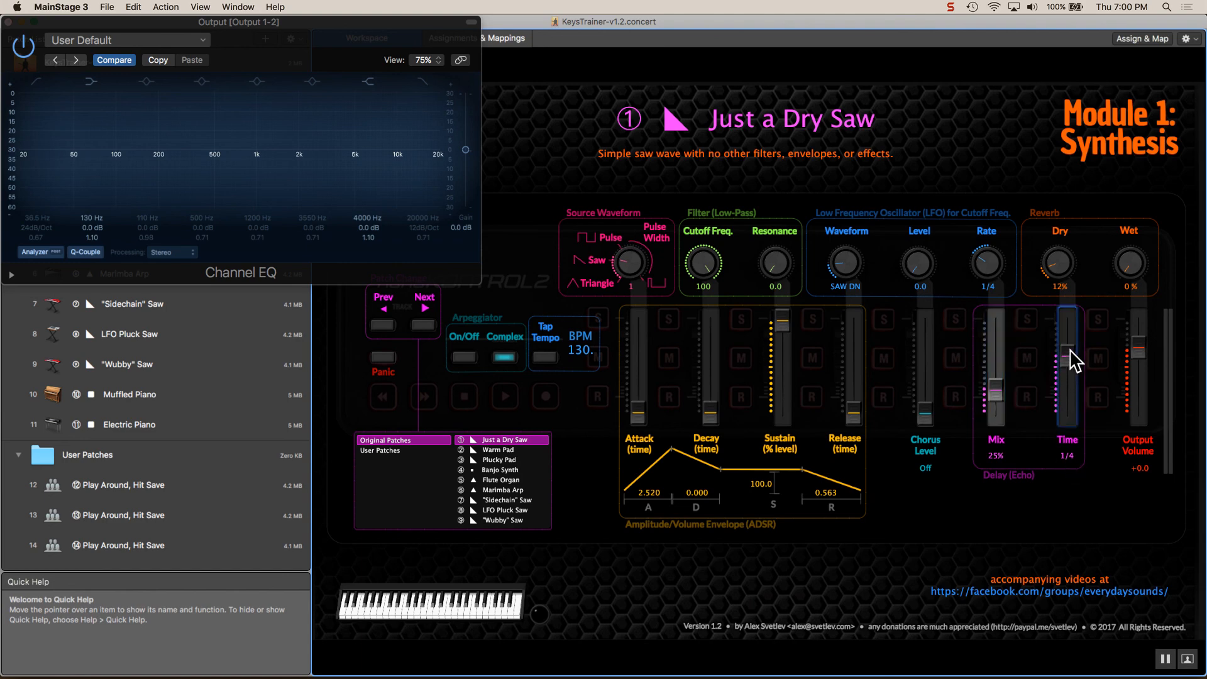
left_click_drag(1069, 353, 1069, 334)
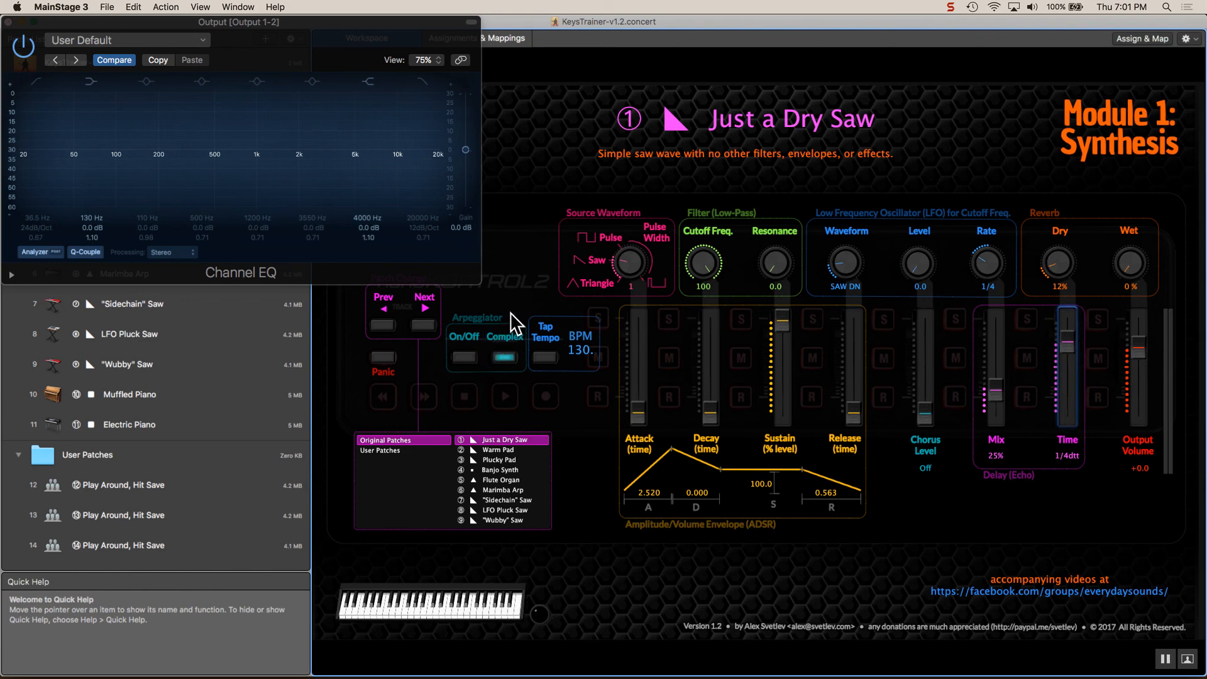
left_click(506, 450)
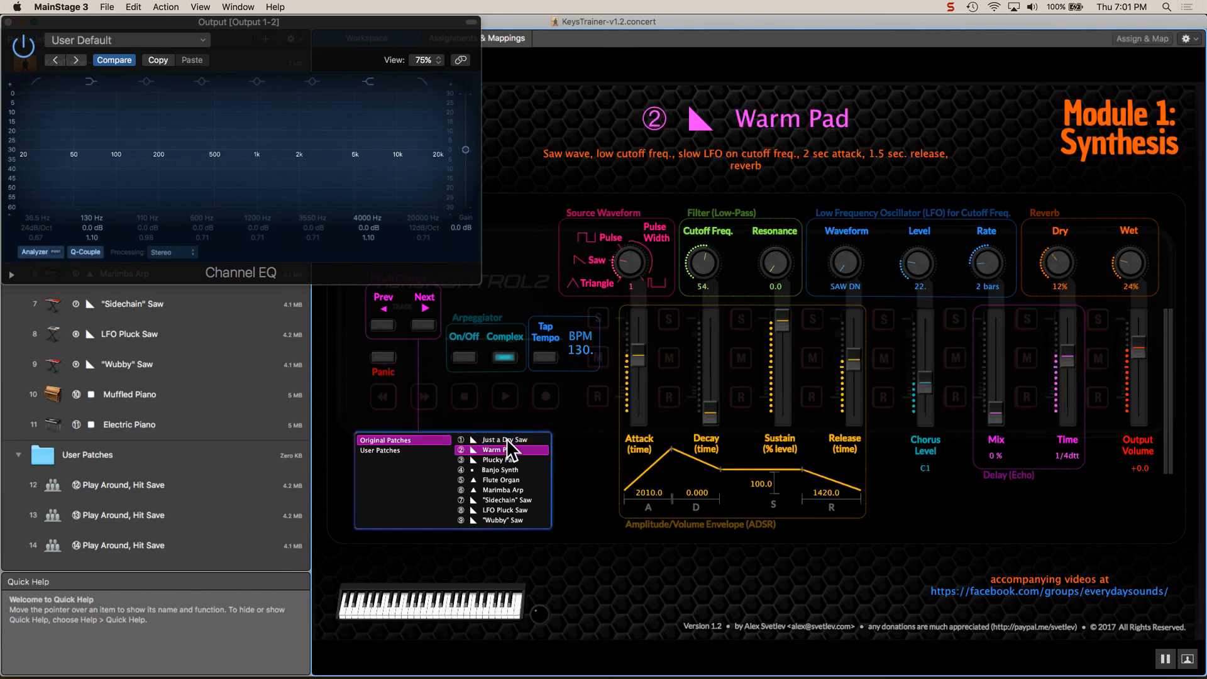
left_click(507, 439)
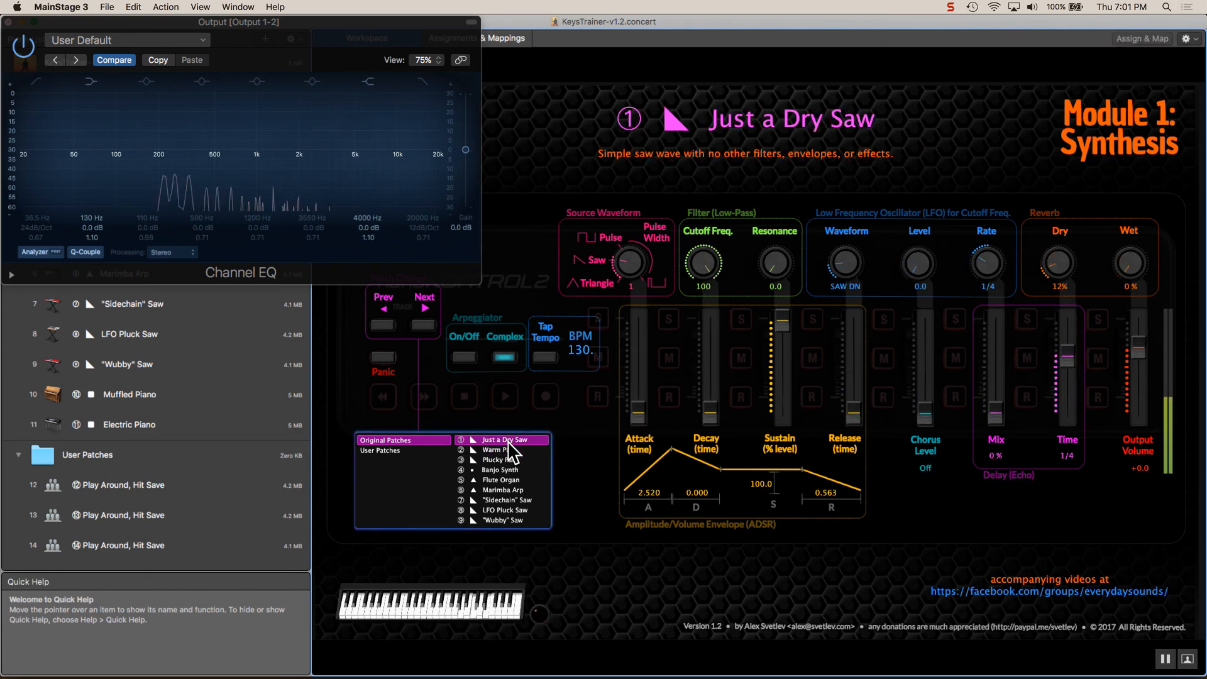
Switch the arpeggiator on, toggle its Complex mode, and leave both the arpeggiator and Complex off.
left_click(465, 358)
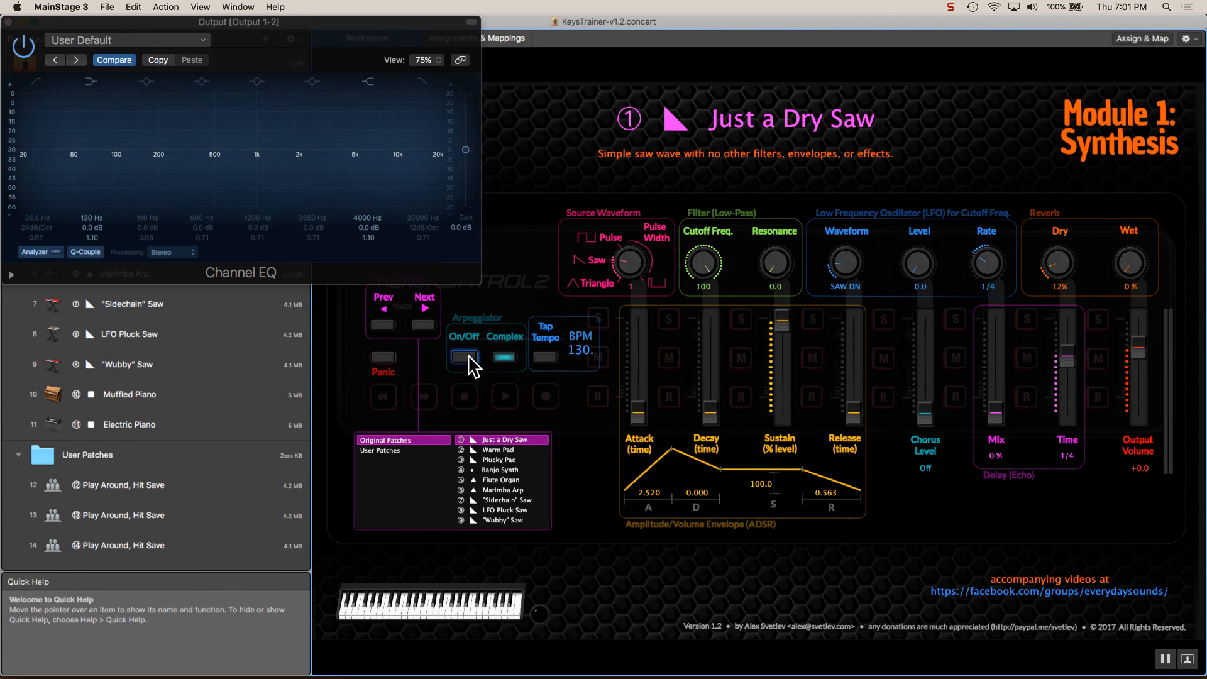
left_click(504, 357)
left_click(505, 356)
left_click(464, 354)
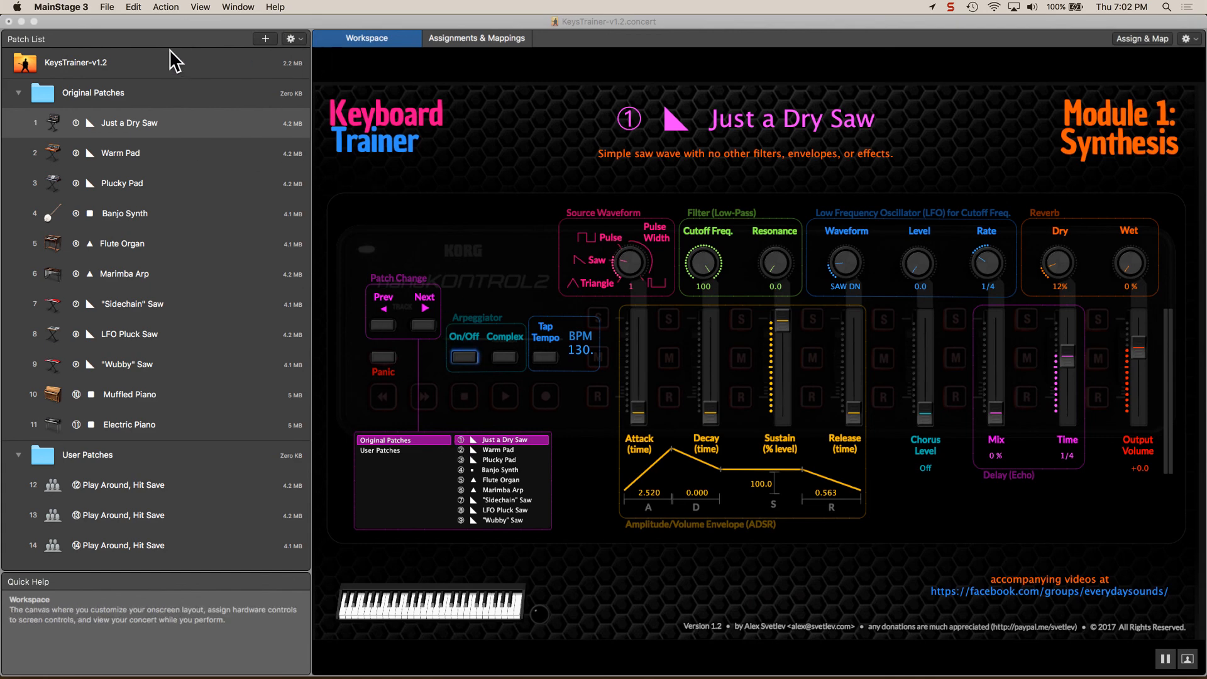
Show the concert in full-screen Perform mode and switch between Just a Dry Saw and Warm Pad, ending on Warm Pad.
left_click(199, 7)
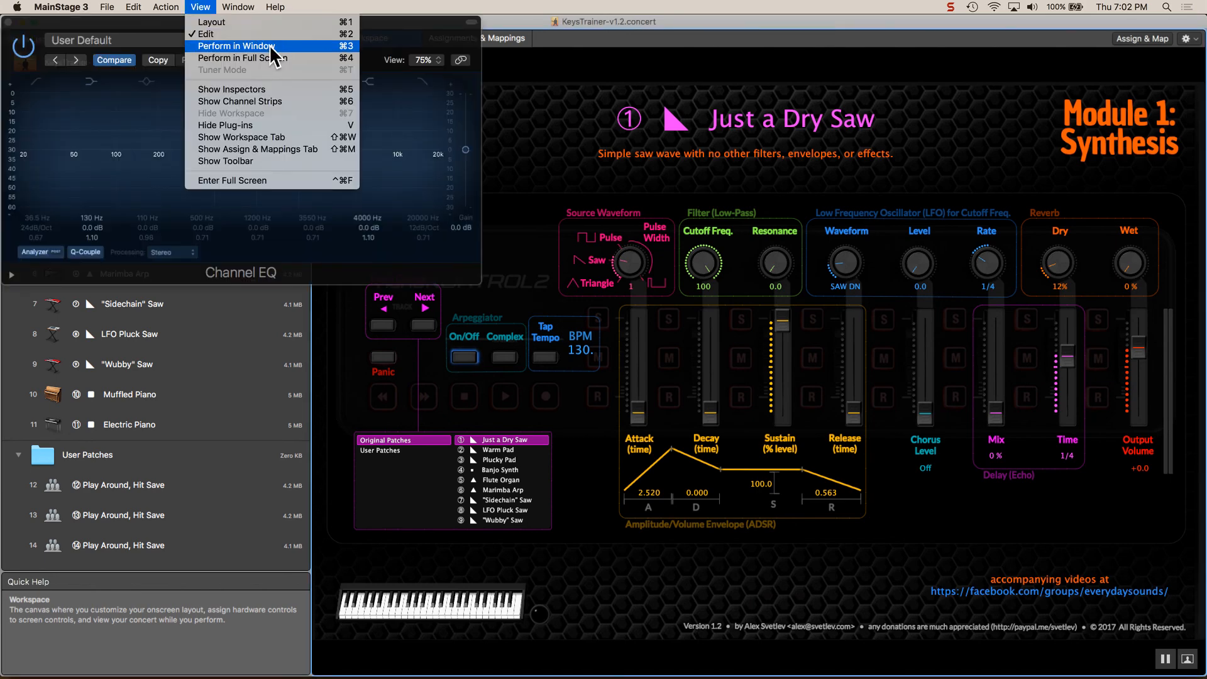
left_click(284, 57)
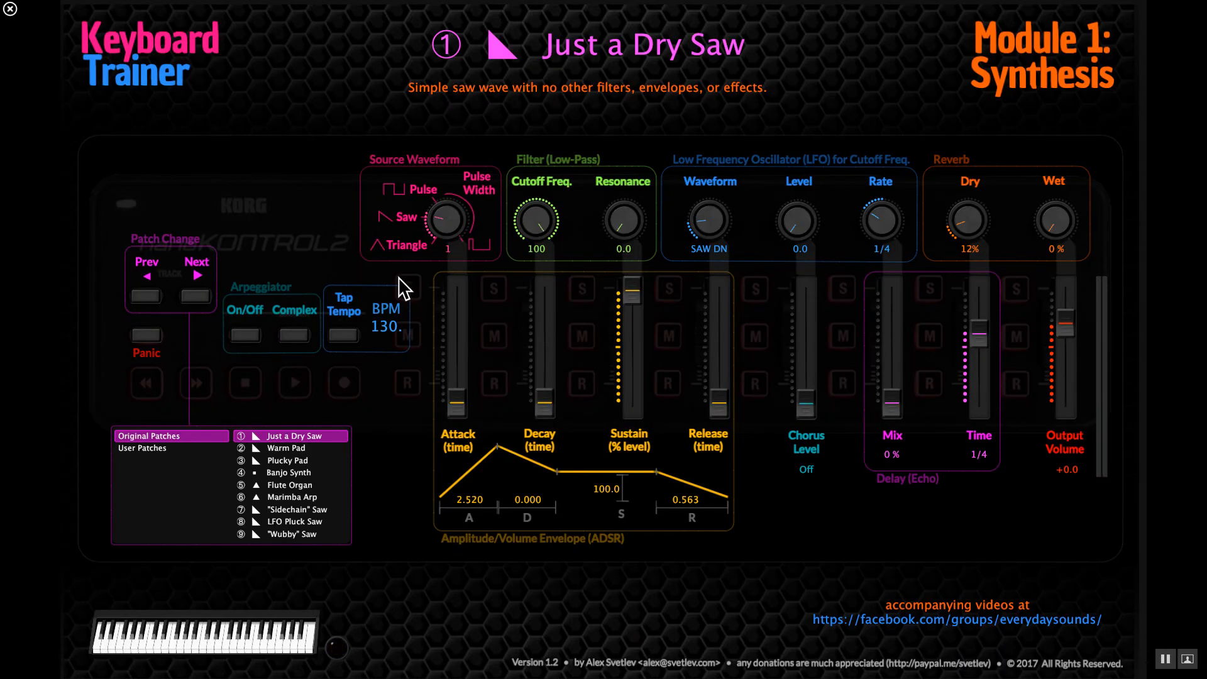
key("Down")
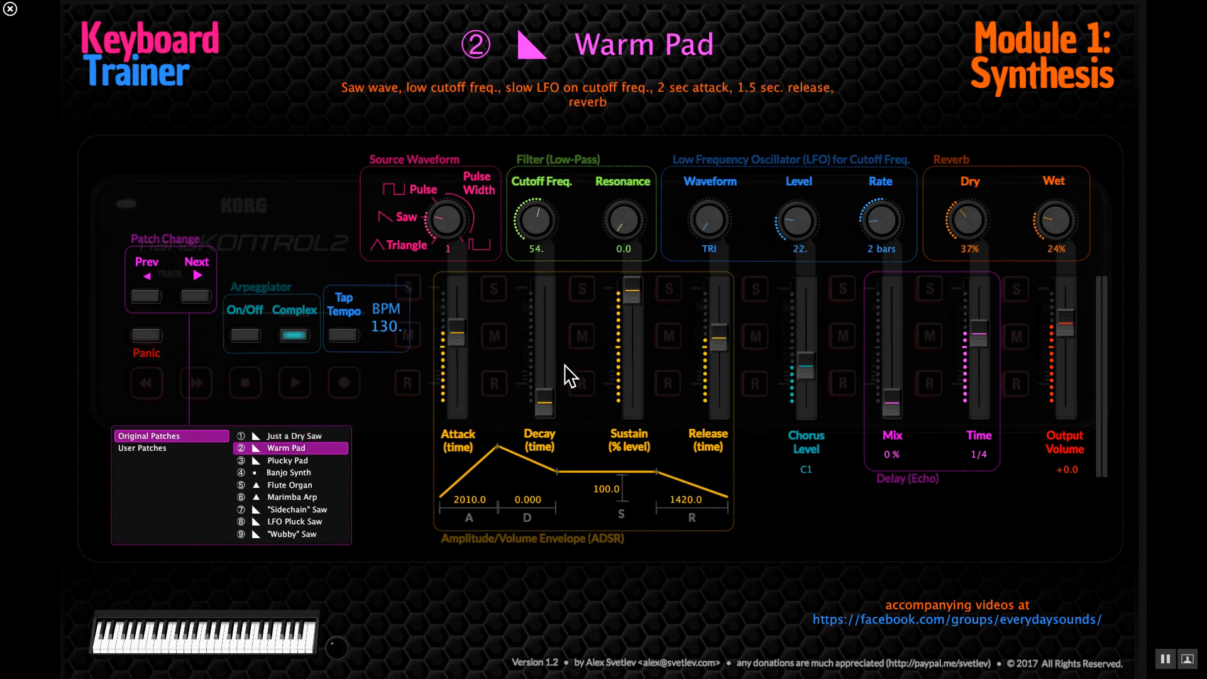
key("Up")
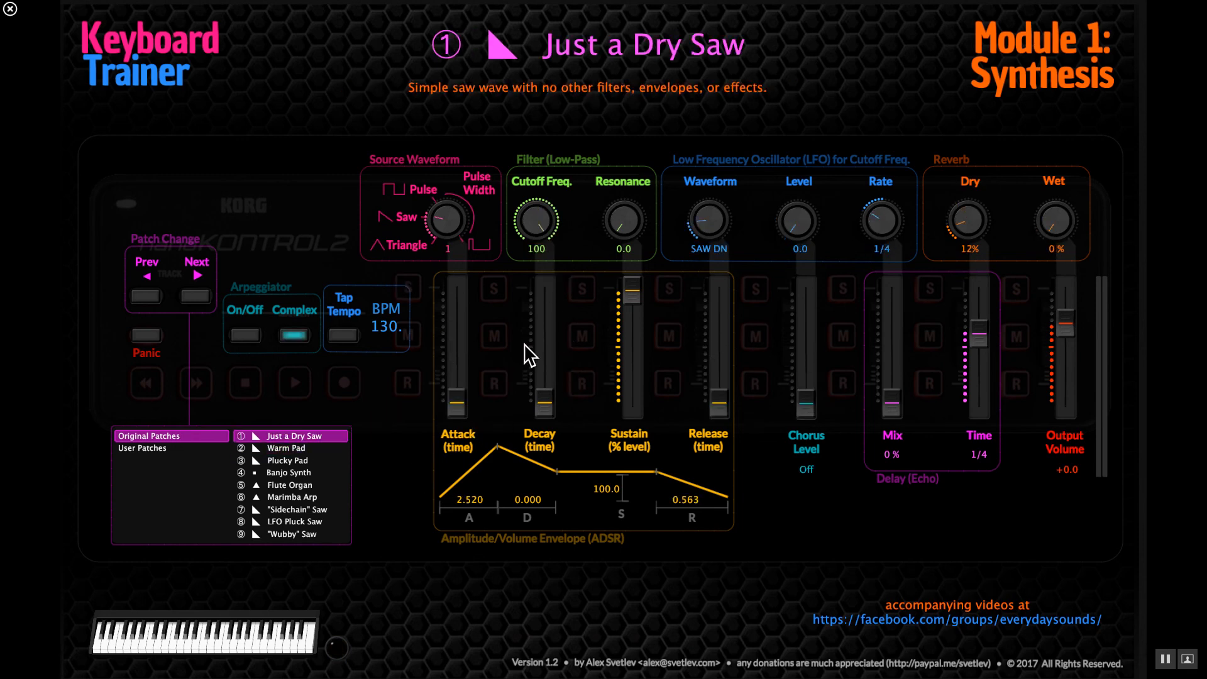
key("Down")
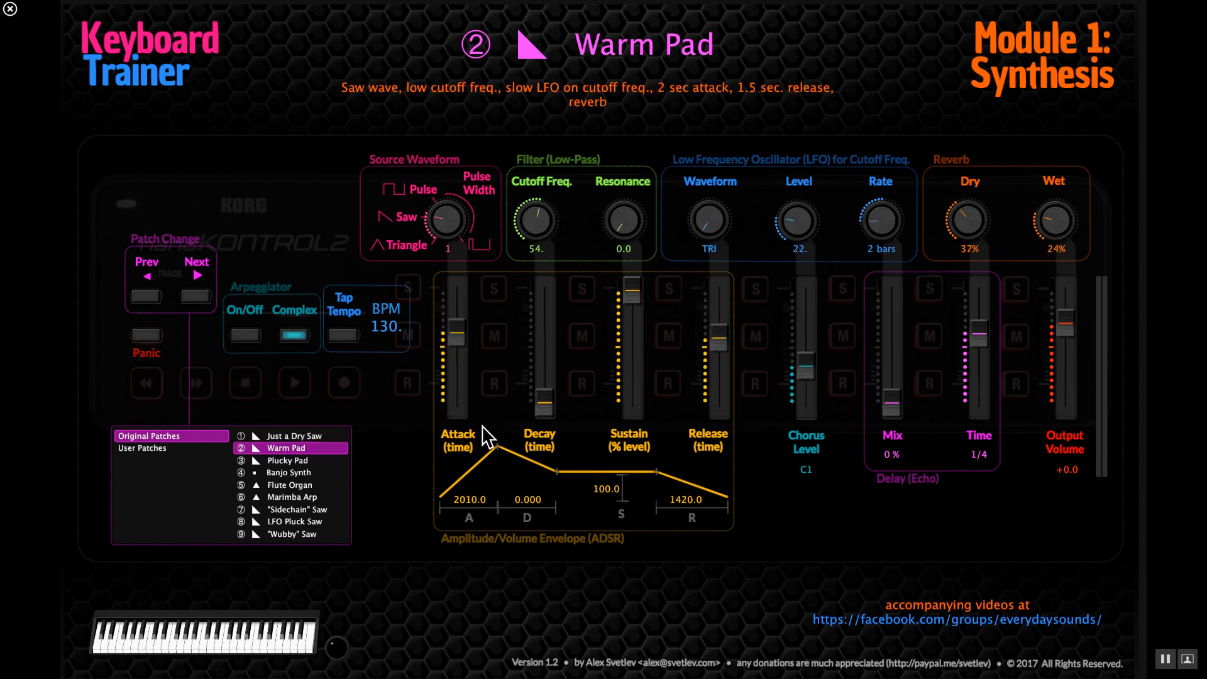
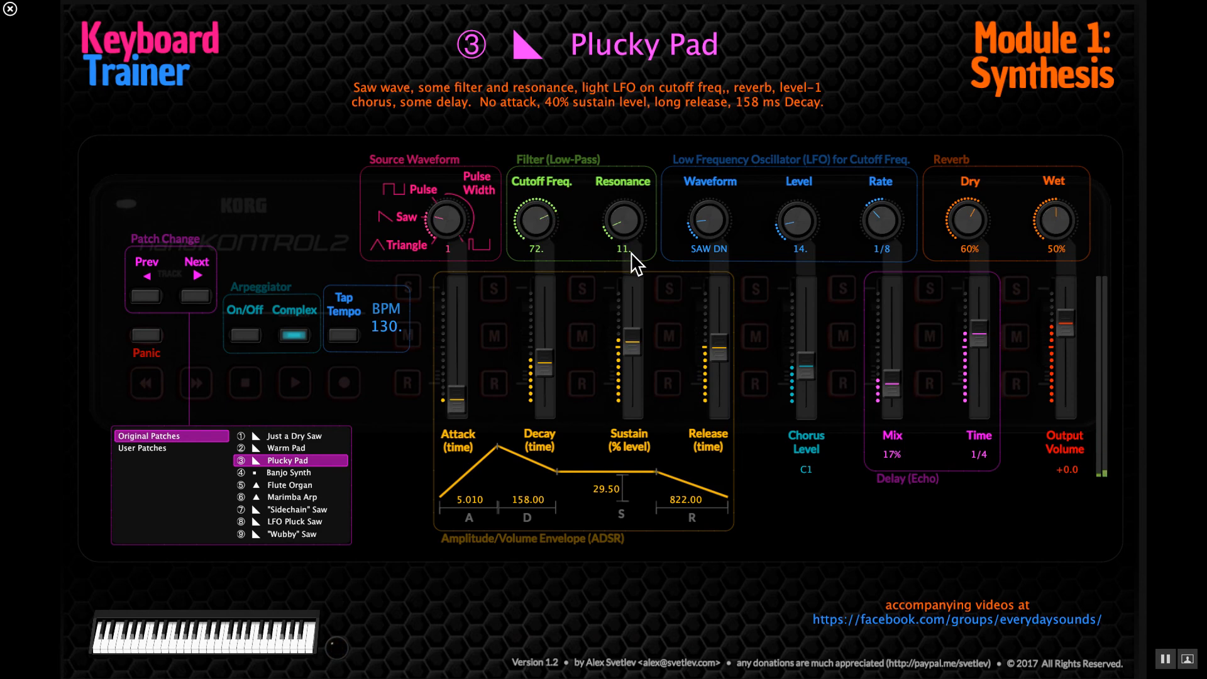
Step through the Banjo Synth, Flute Organ, Muffled Piano and Electric Piano patches.
left_click(312, 472)
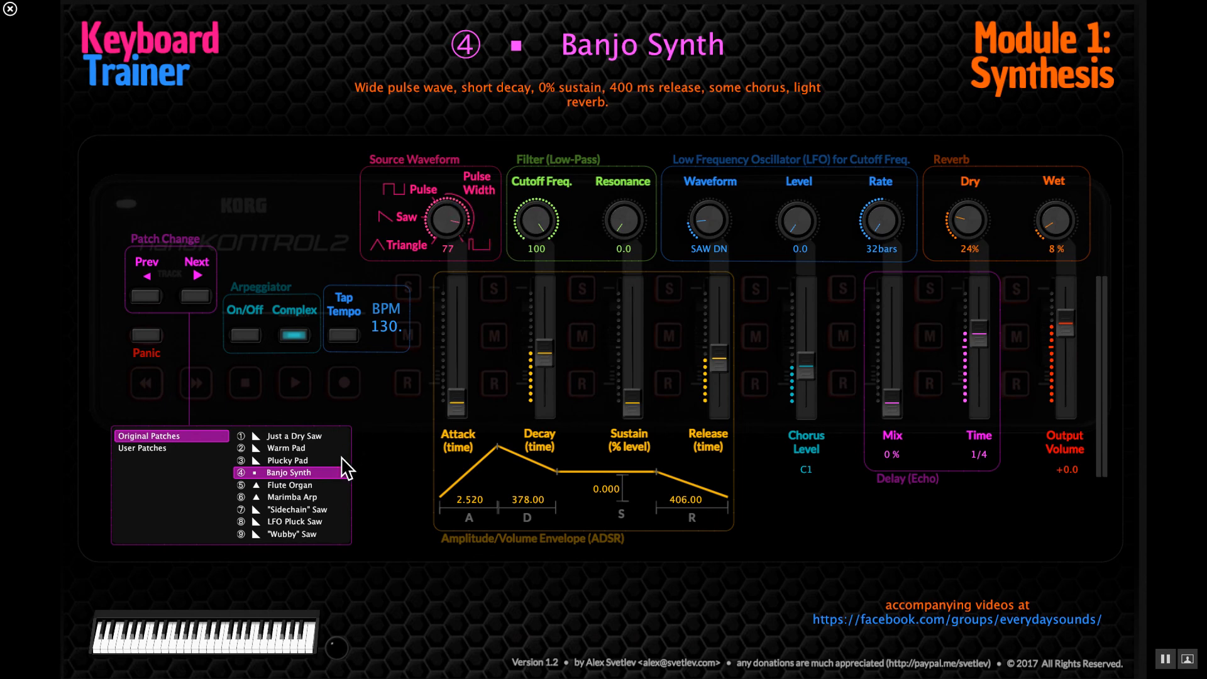
left_click(304, 487)
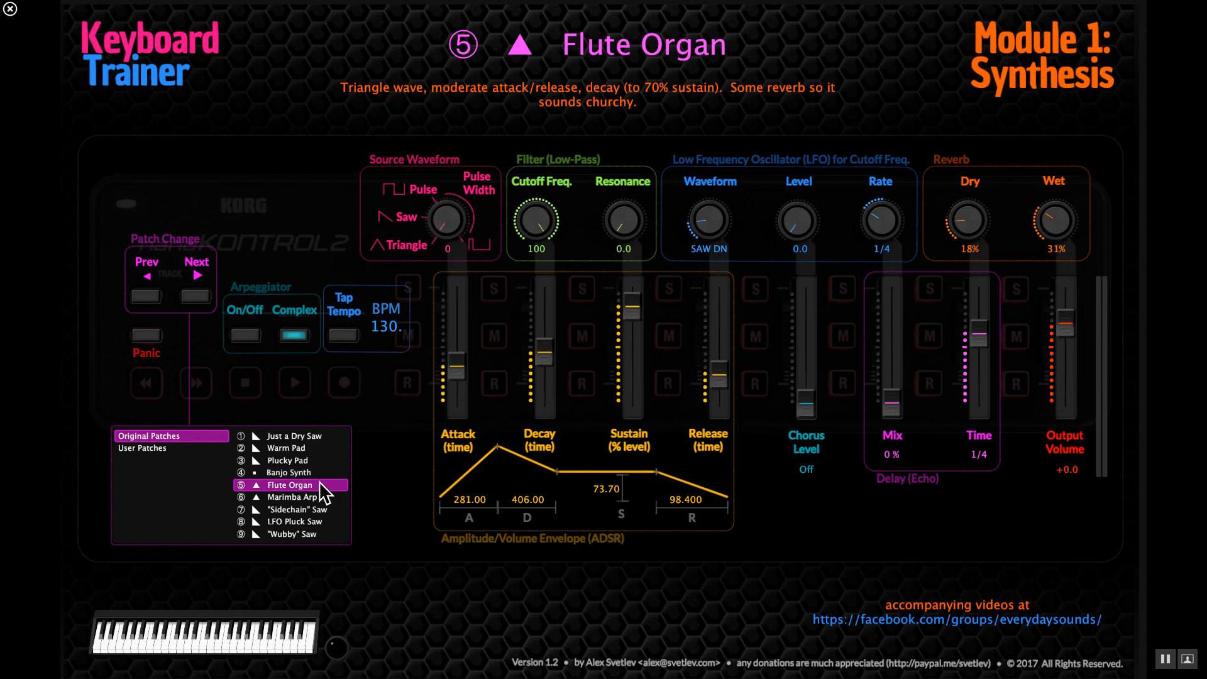
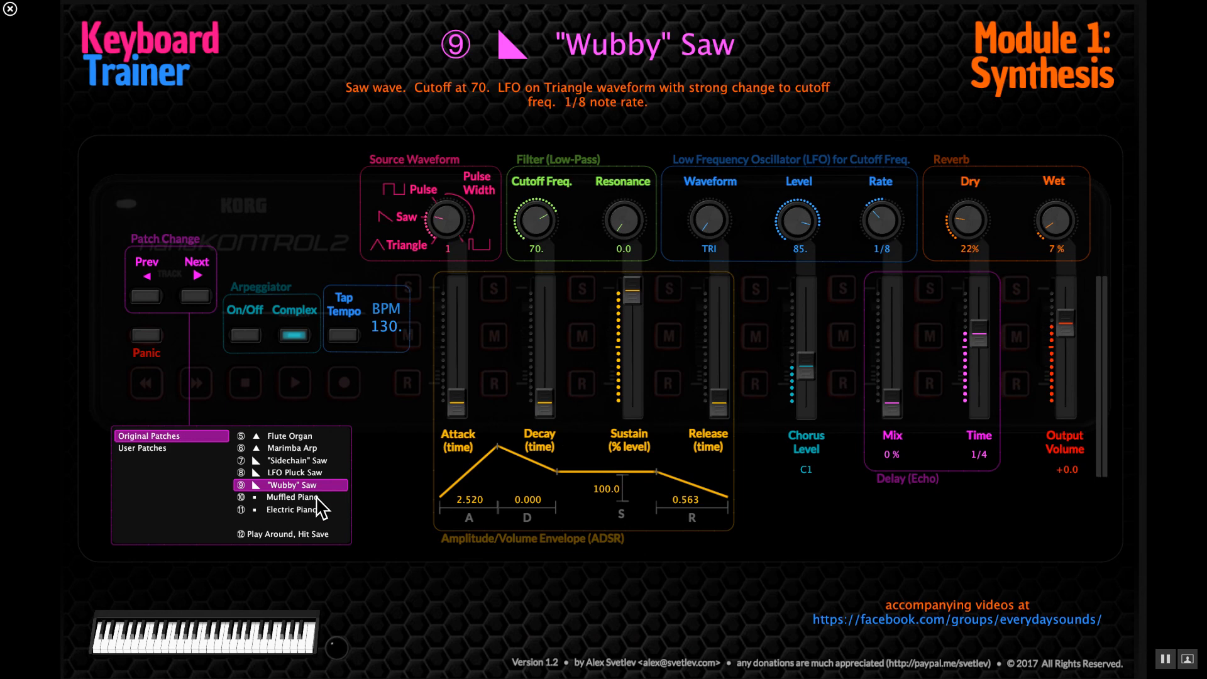
left_click(303, 496)
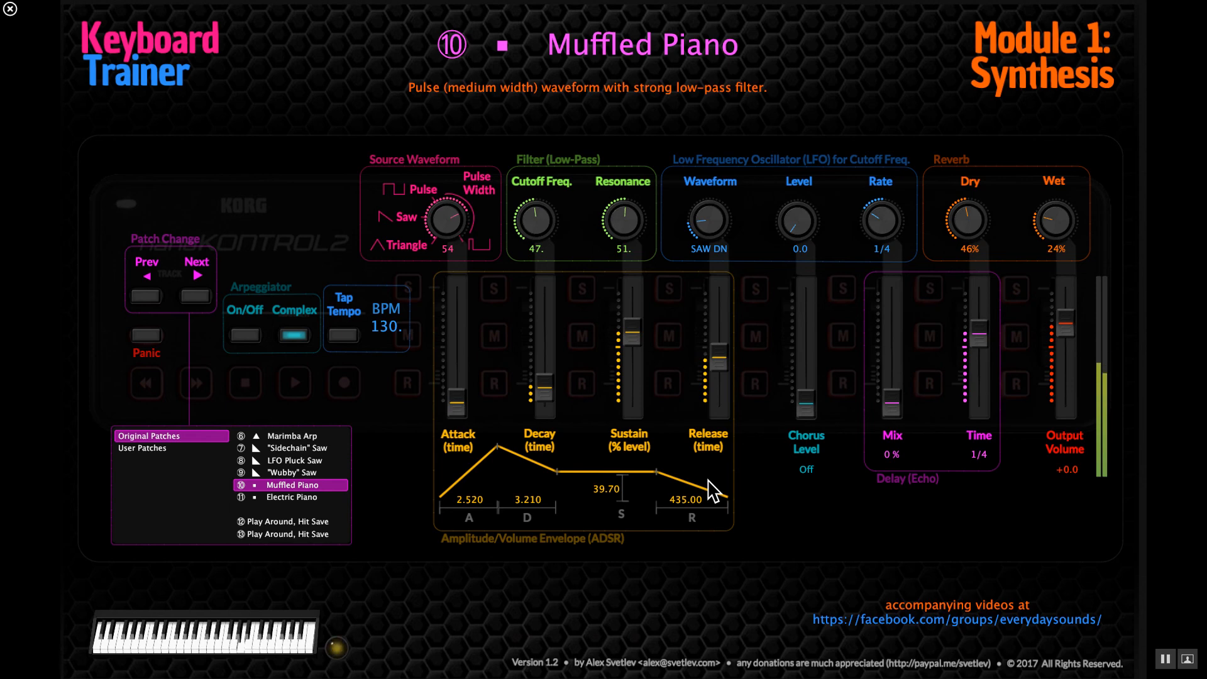
left_click(331, 497)
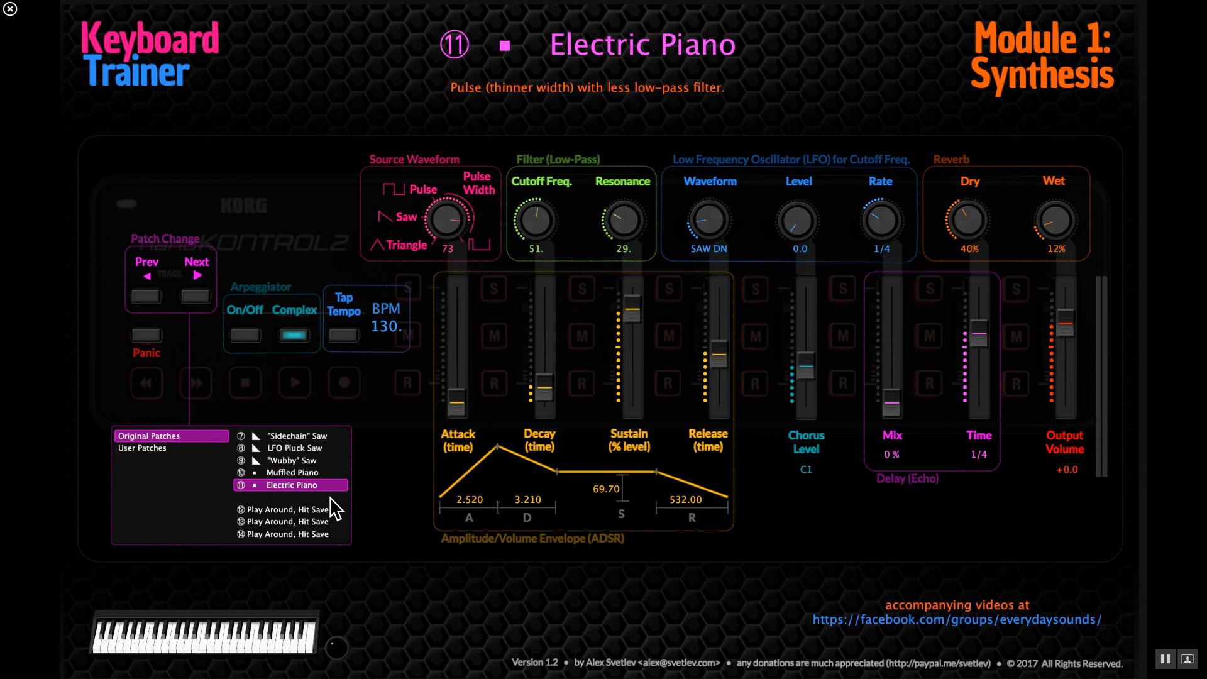
Return to "Wubby" Saw, go through Muffled Piano and Electric Piano again, and select user patch 12, Play Around, Hit Save.
left_click(318, 470)
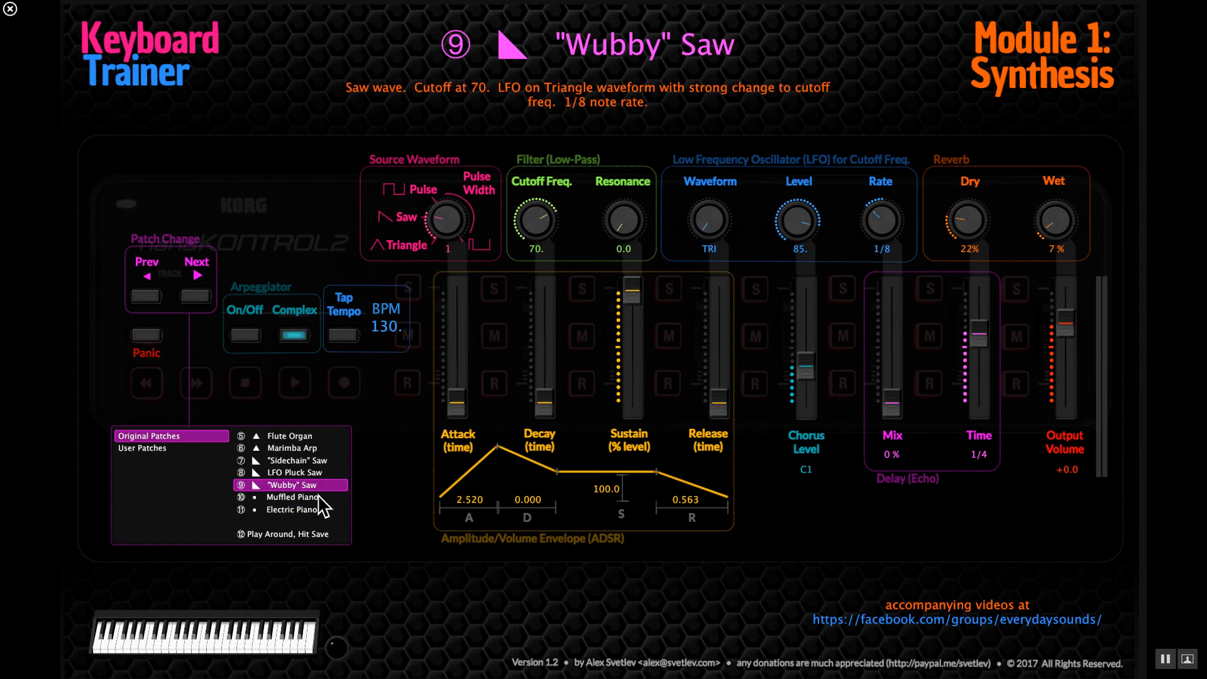
left_click(319, 497)
left_click(316, 498)
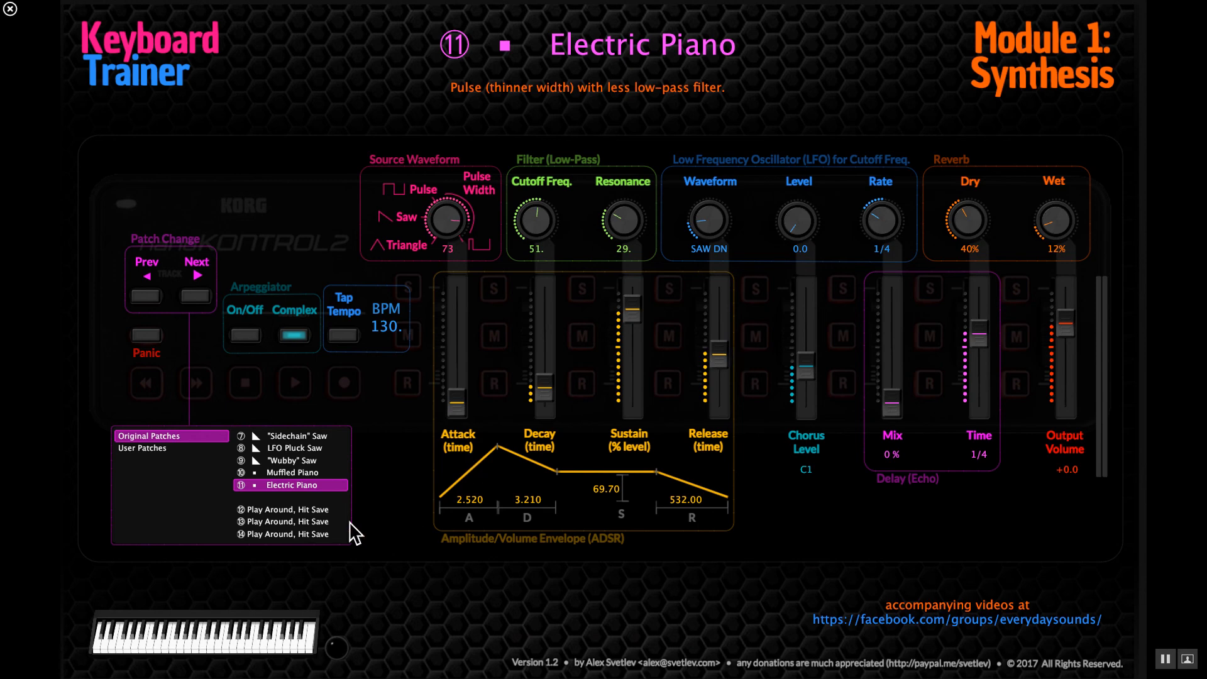
left_click(327, 510)
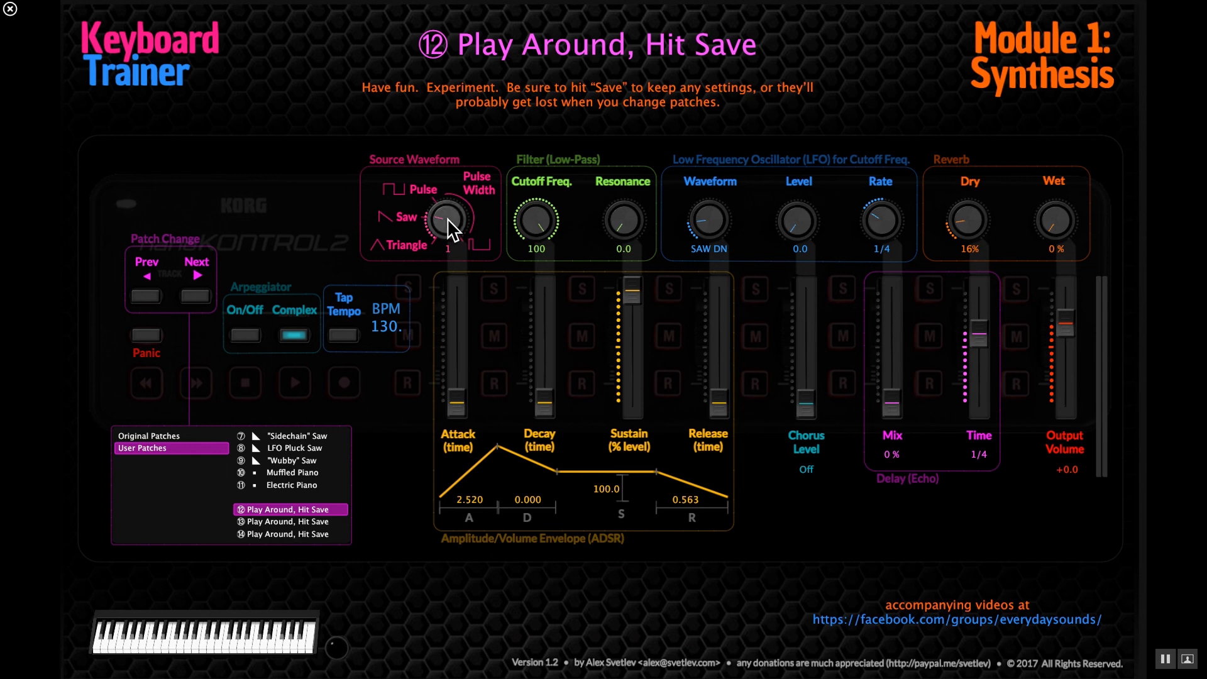
Set the source waveform to Triangle (0), the reverb Dry level to 75% and the chorus level to C1.
left_click_drag(447, 223, 451, 277)
left_click_drag(964, 218, 971, 131)
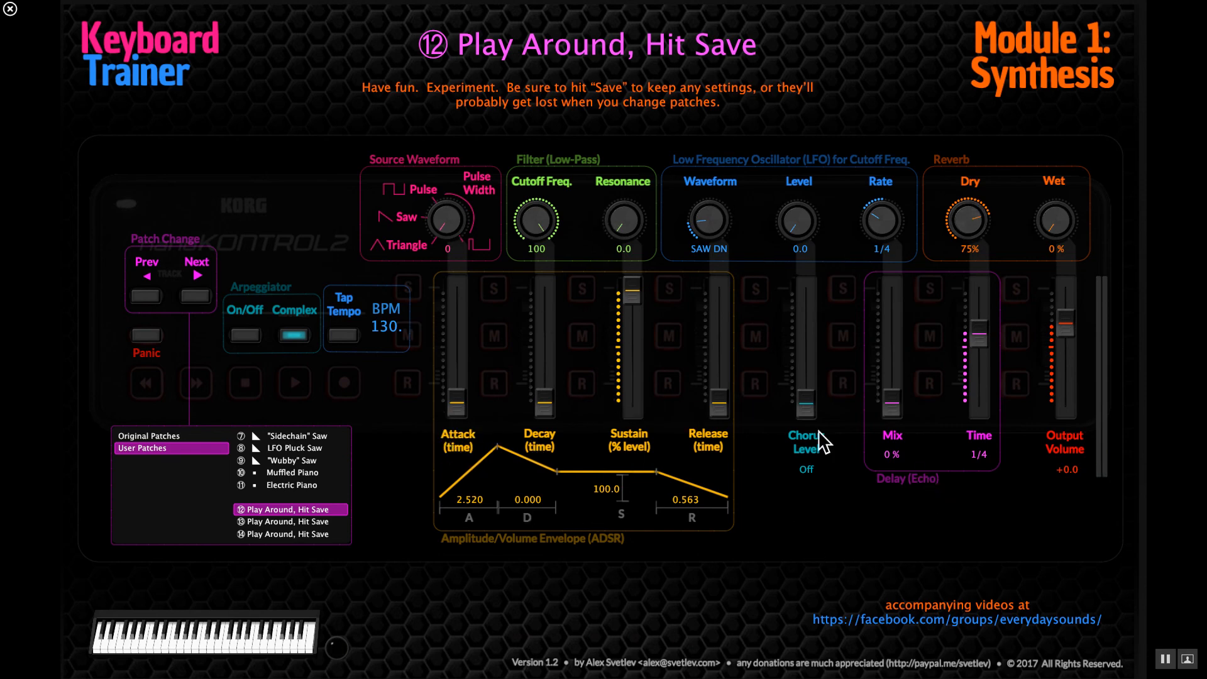
left_click_drag(805, 410, 804, 369)
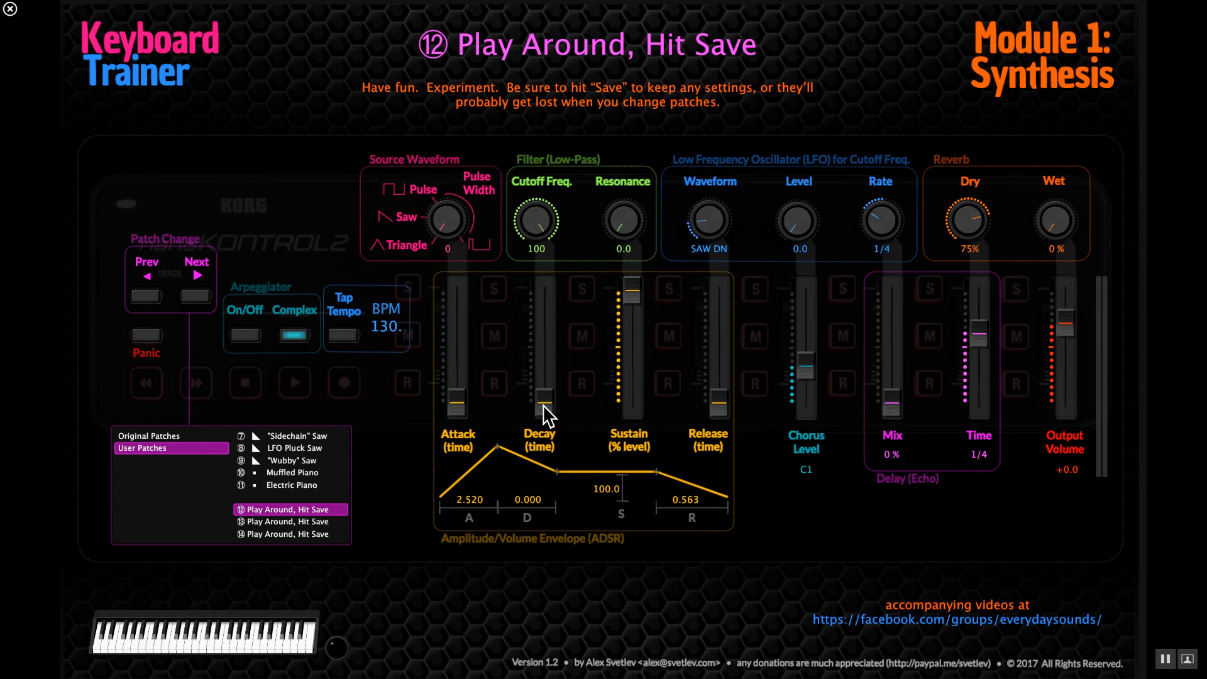
Shape the amplitude envelope with decay 532, sustain 0 and release 188.
left_click_drag(543, 406, 545, 389)
left_click_drag(545, 408, 548, 348)
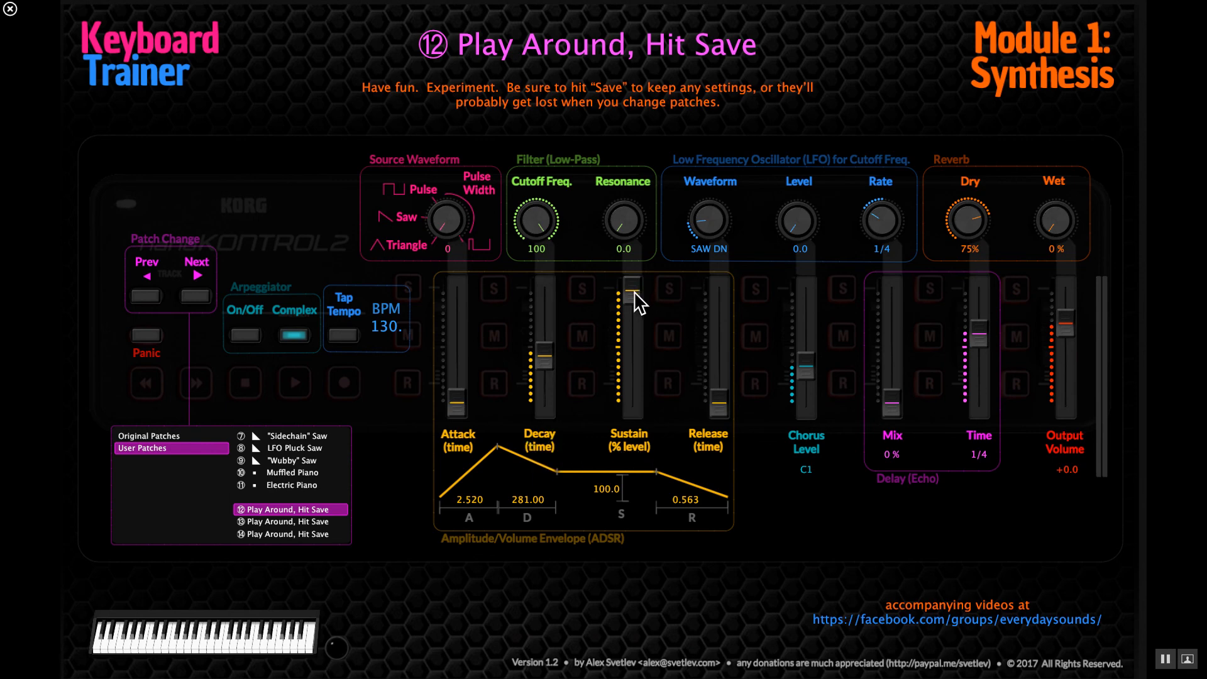
left_click_drag(636, 300, 633, 471)
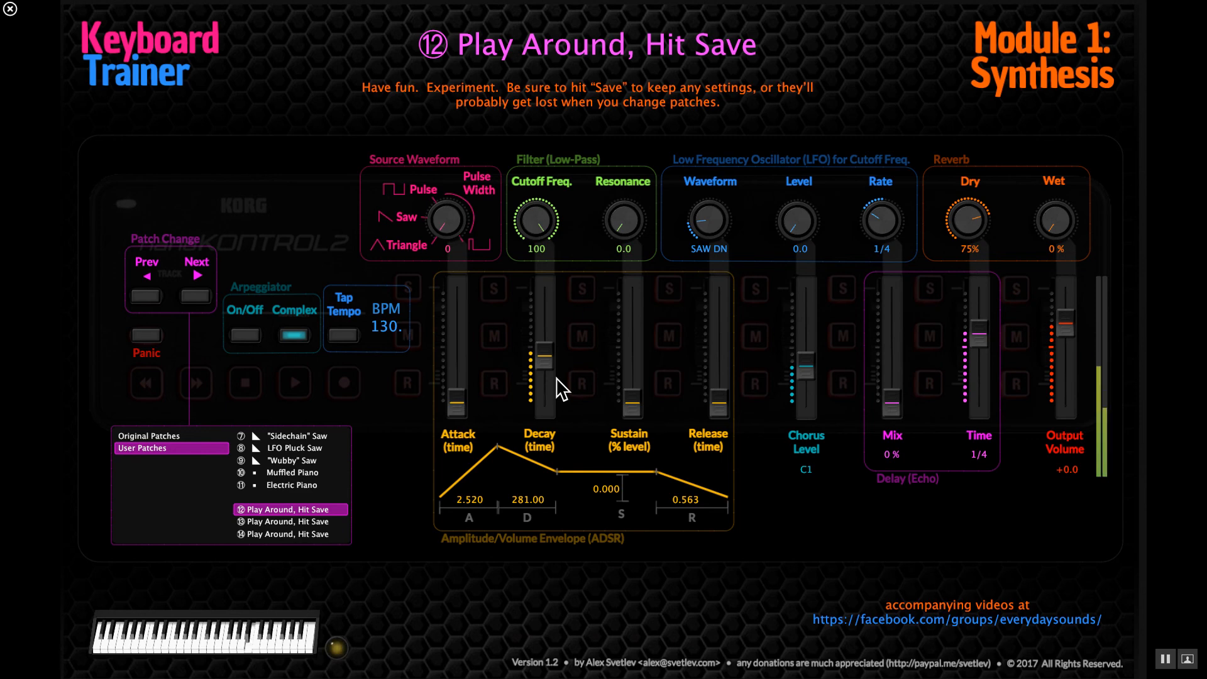
left_click_drag(549, 351, 549, 350)
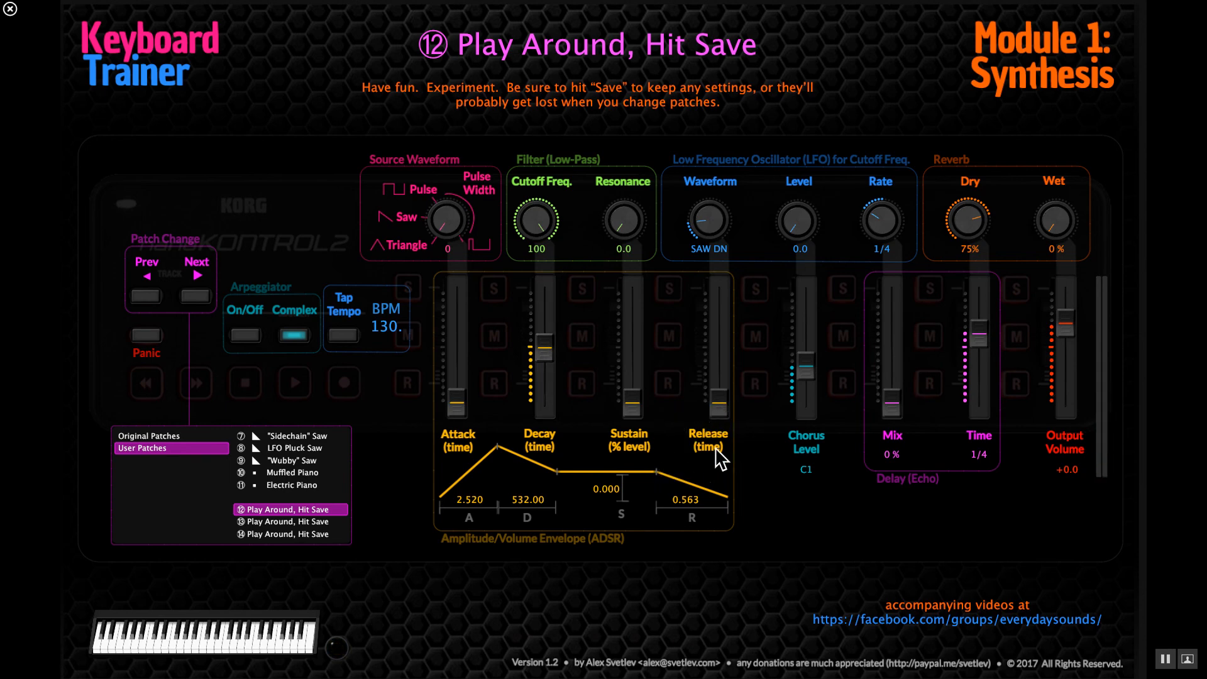
left_click_drag(714, 406, 717, 357)
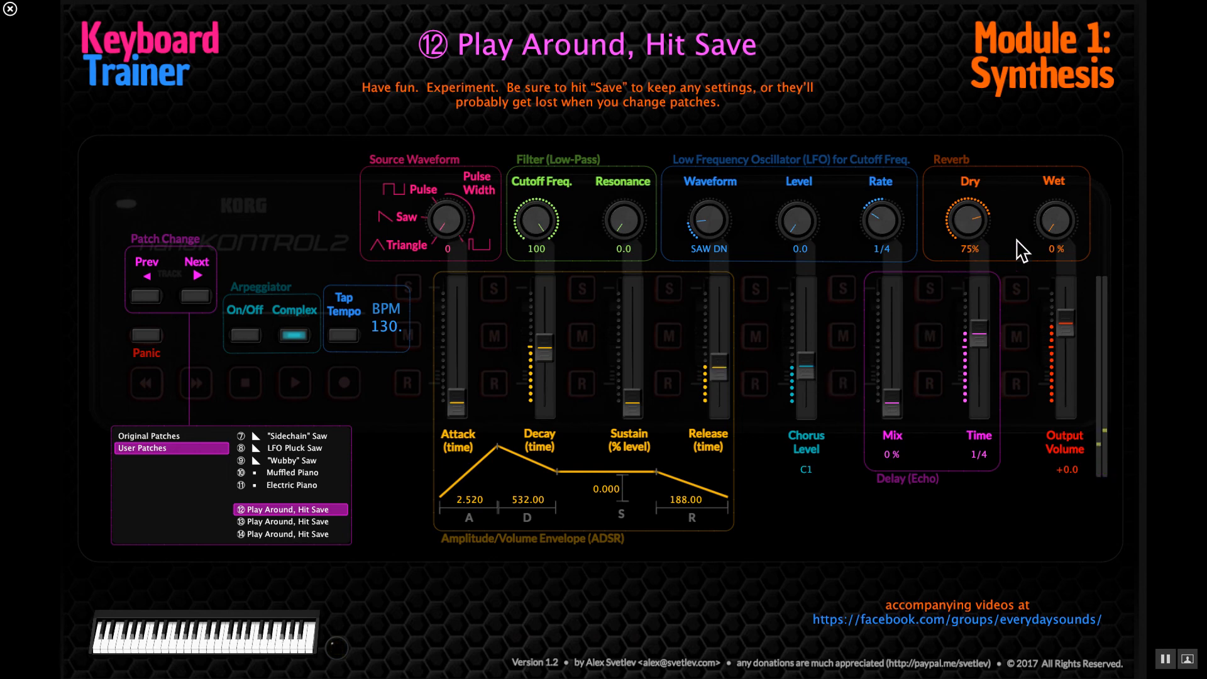
Set the reverb Wet level to 20% and the delay mix to 22%.
left_click_drag(1055, 217, 1056, 220)
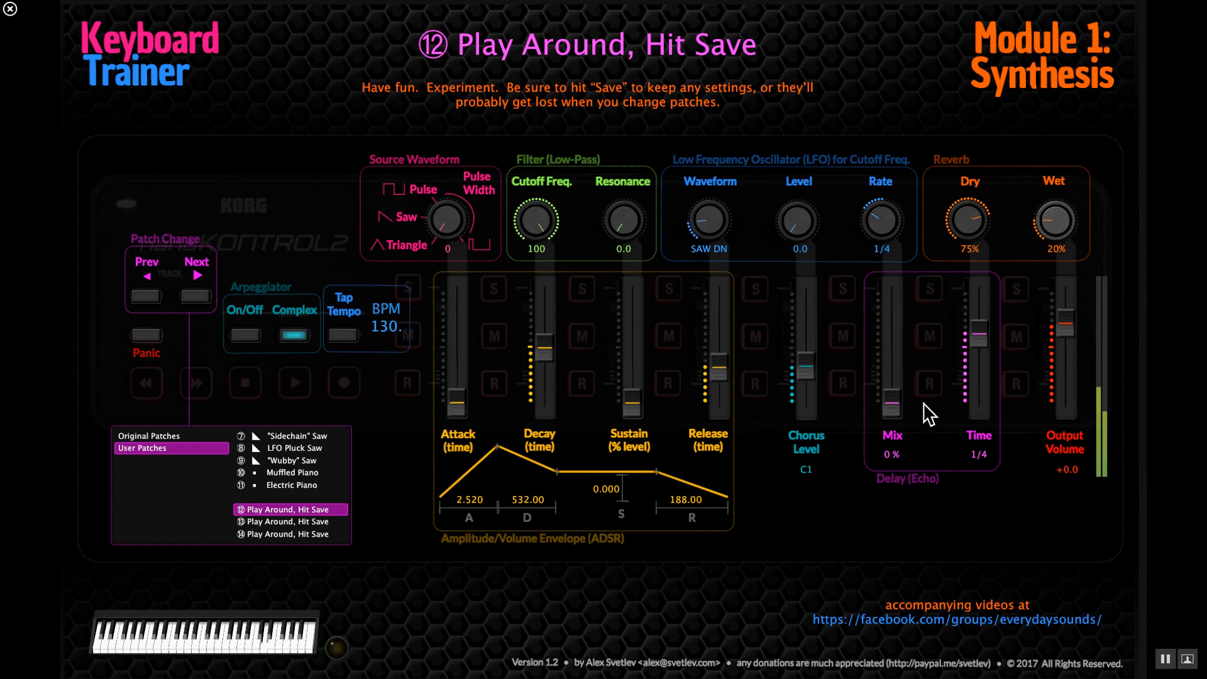
left_click_drag(899, 410, 900, 369)
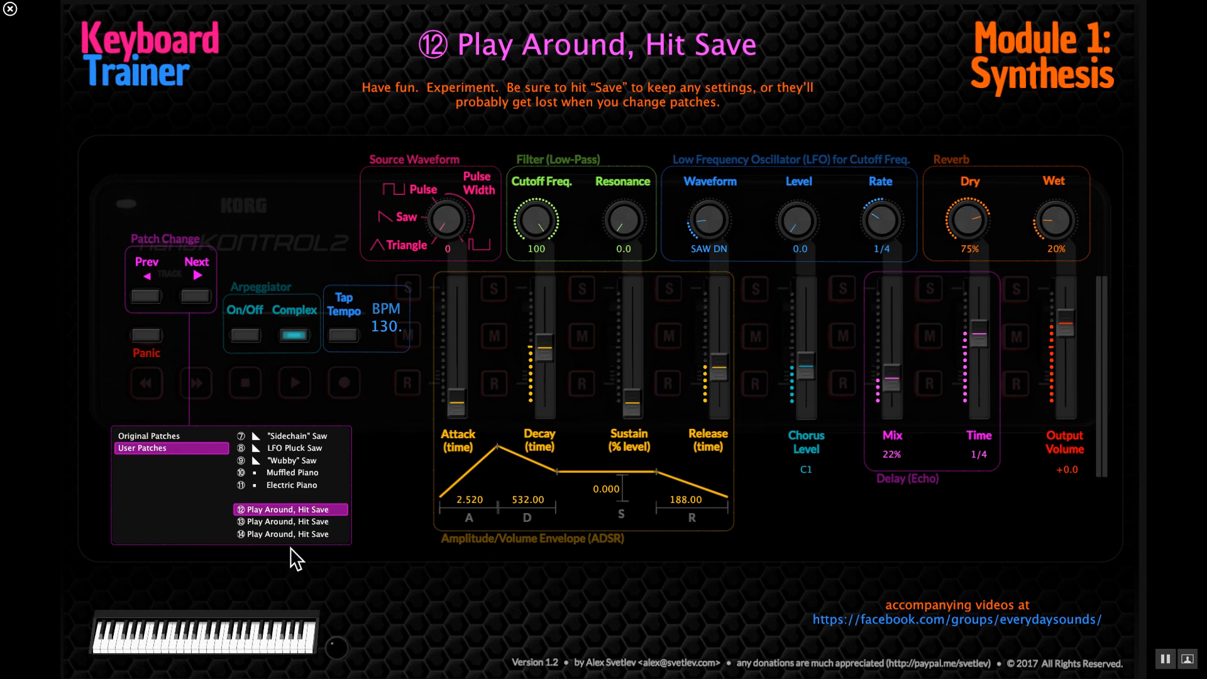
Select user patch 13, Play Around, Hit Save, and lower its filter cutoff frequency to 70.
left_click(319, 523)
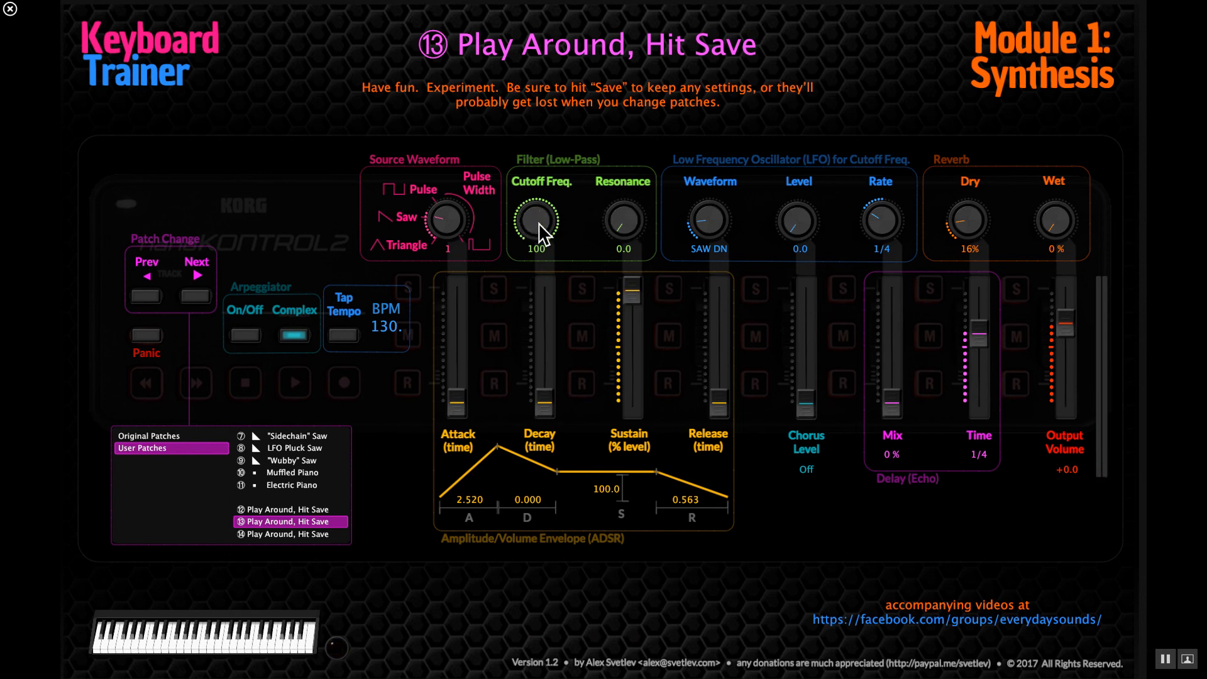
left_click_drag(538, 224, 534, 192)
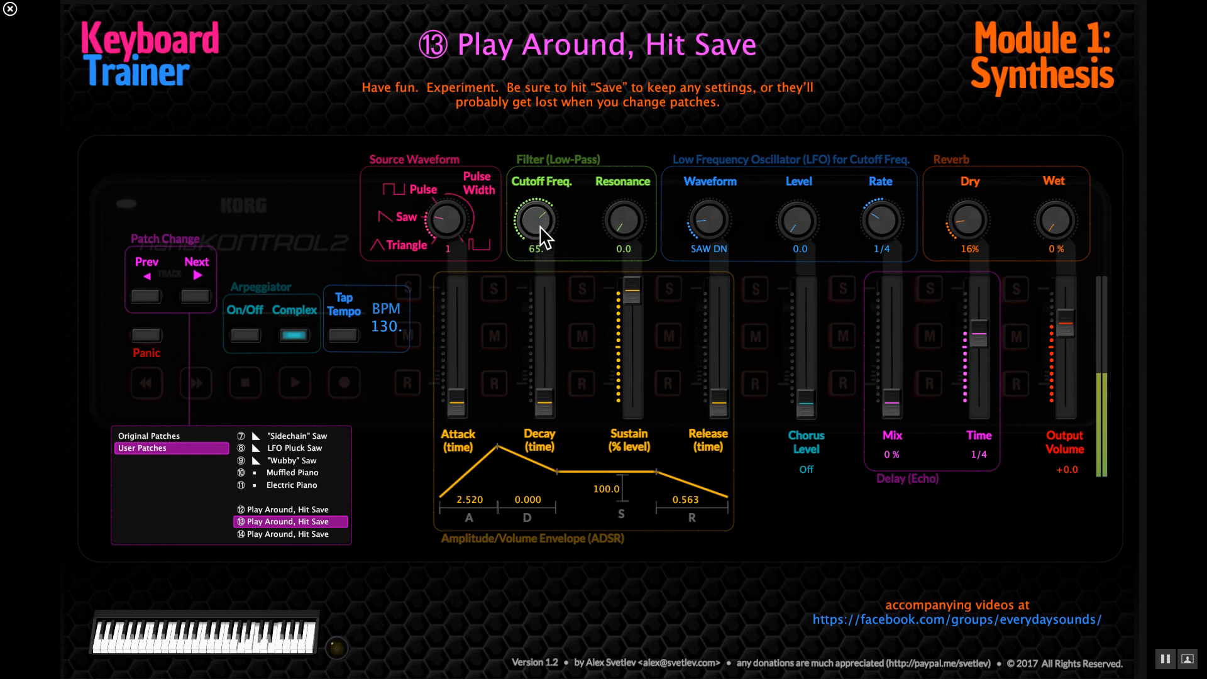
left_click_drag(539, 221, 538, 214)
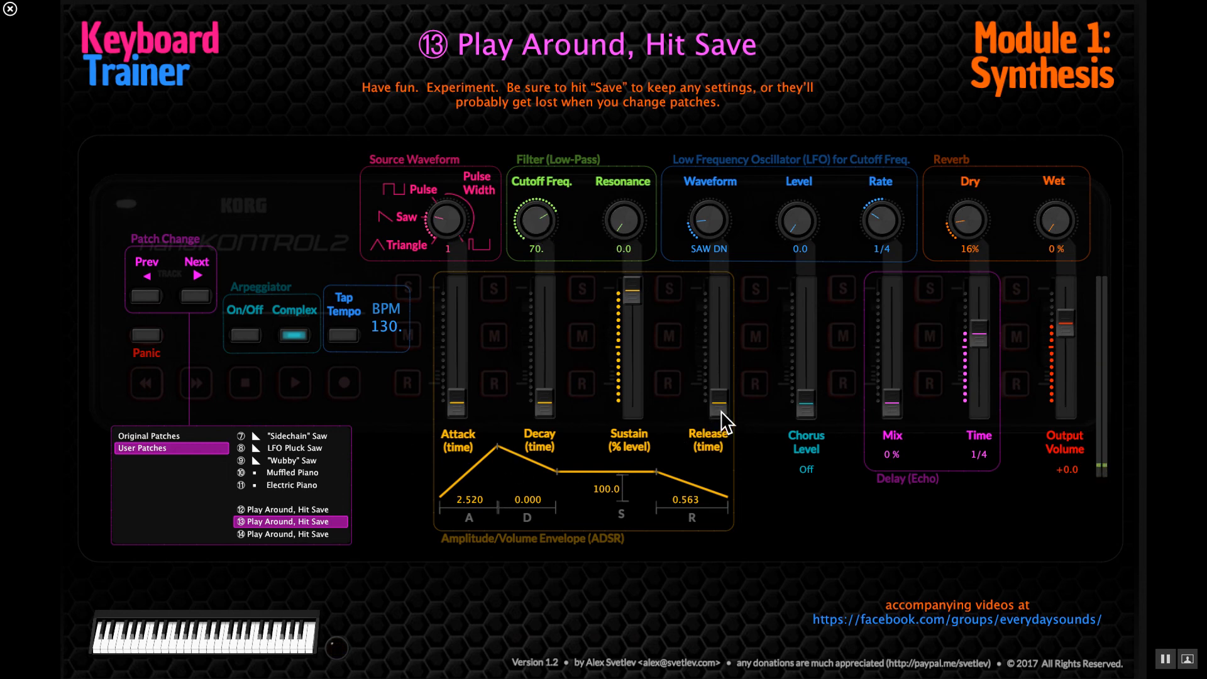
Shape the amplitude envelope with attack 532, decay 109, sustain 69.70 and release 606.
left_click_drag(453, 401, 458, 339)
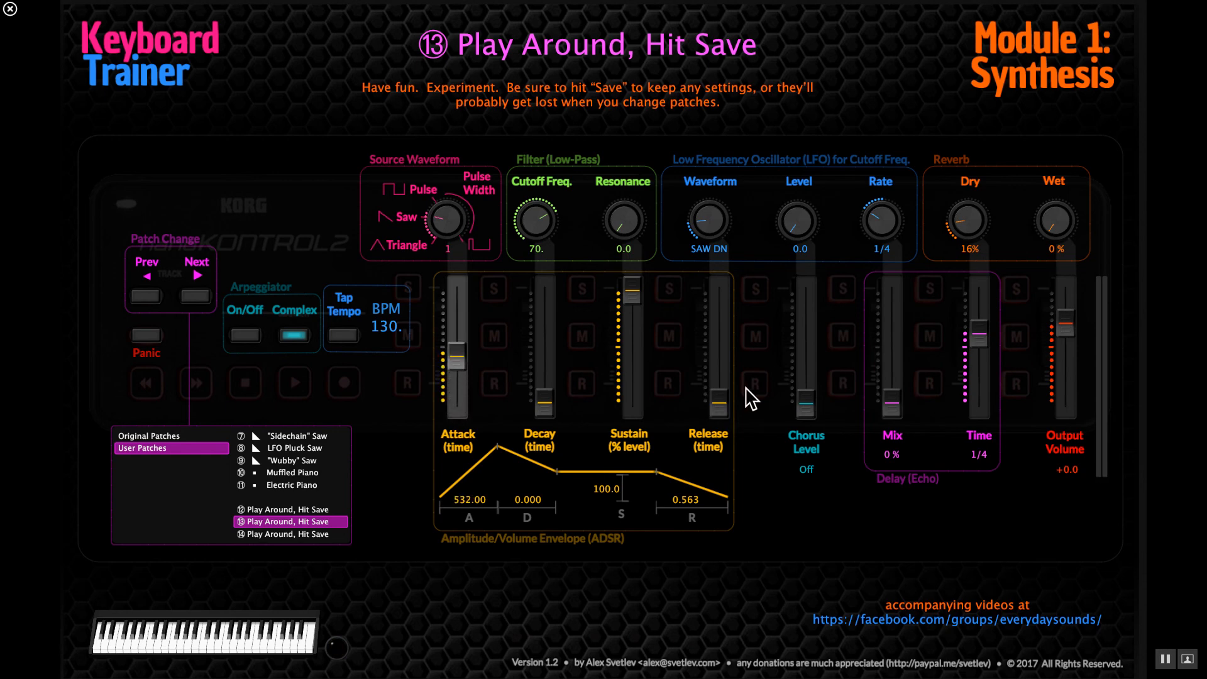
left_click_drag(719, 406, 731, 332)
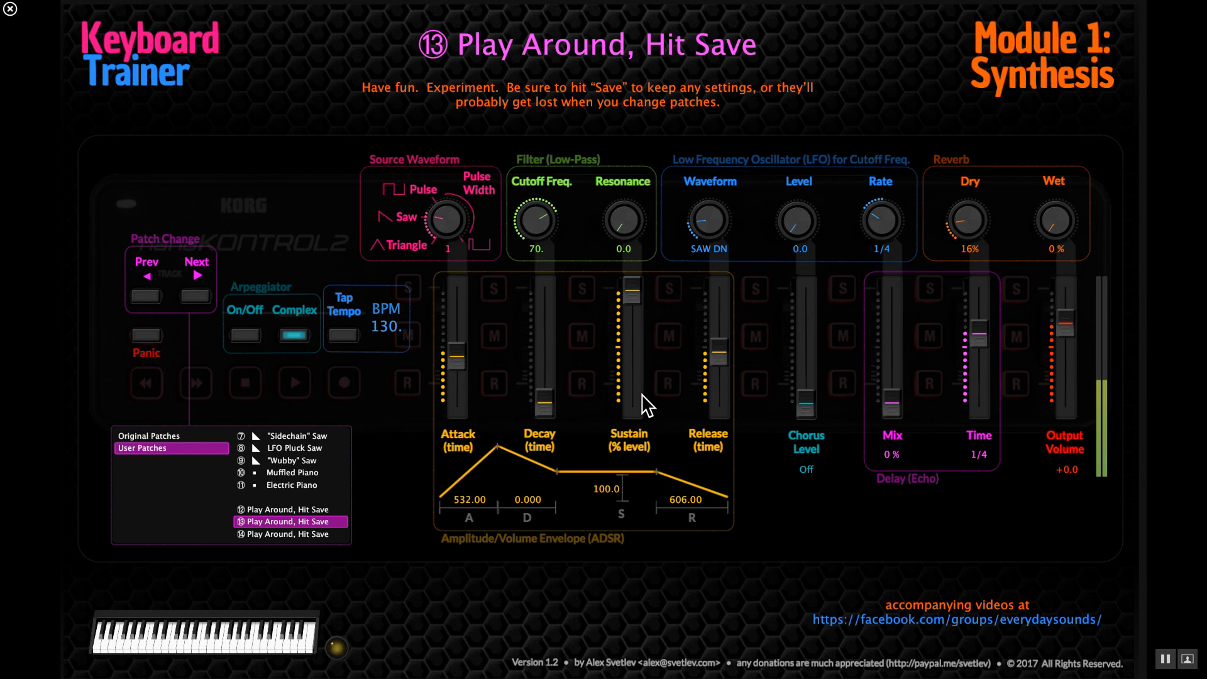
left_click_drag(547, 407, 549, 348)
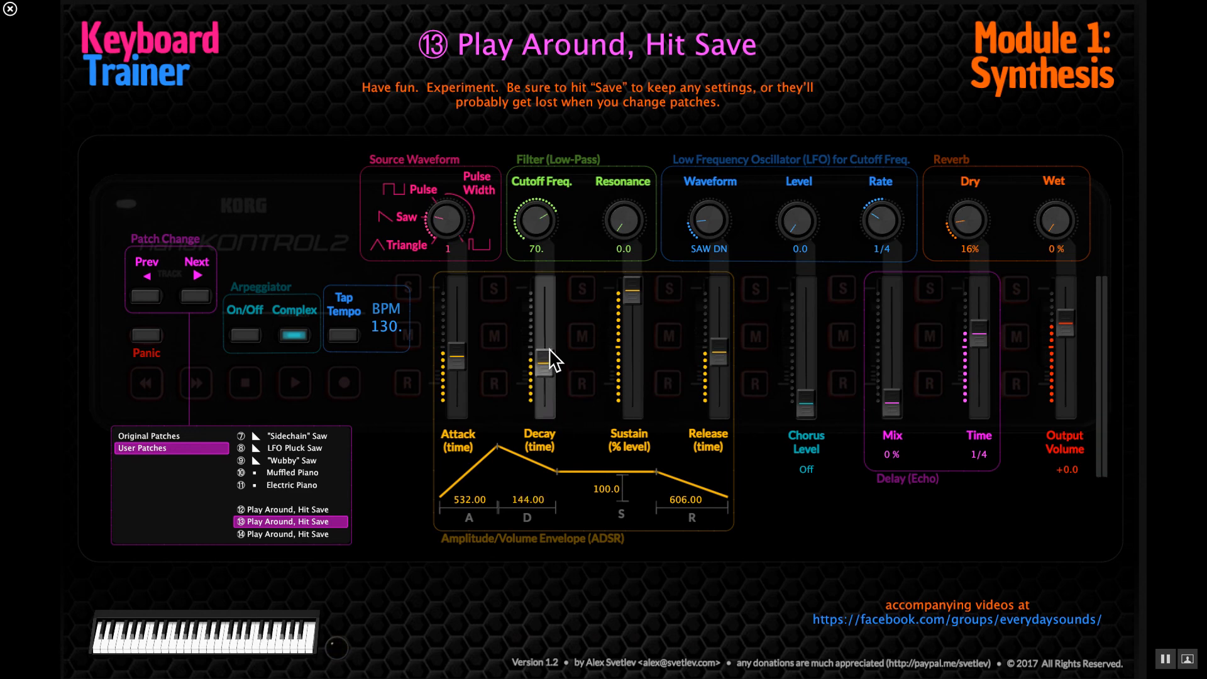
left_click_drag(634, 298, 629, 324)
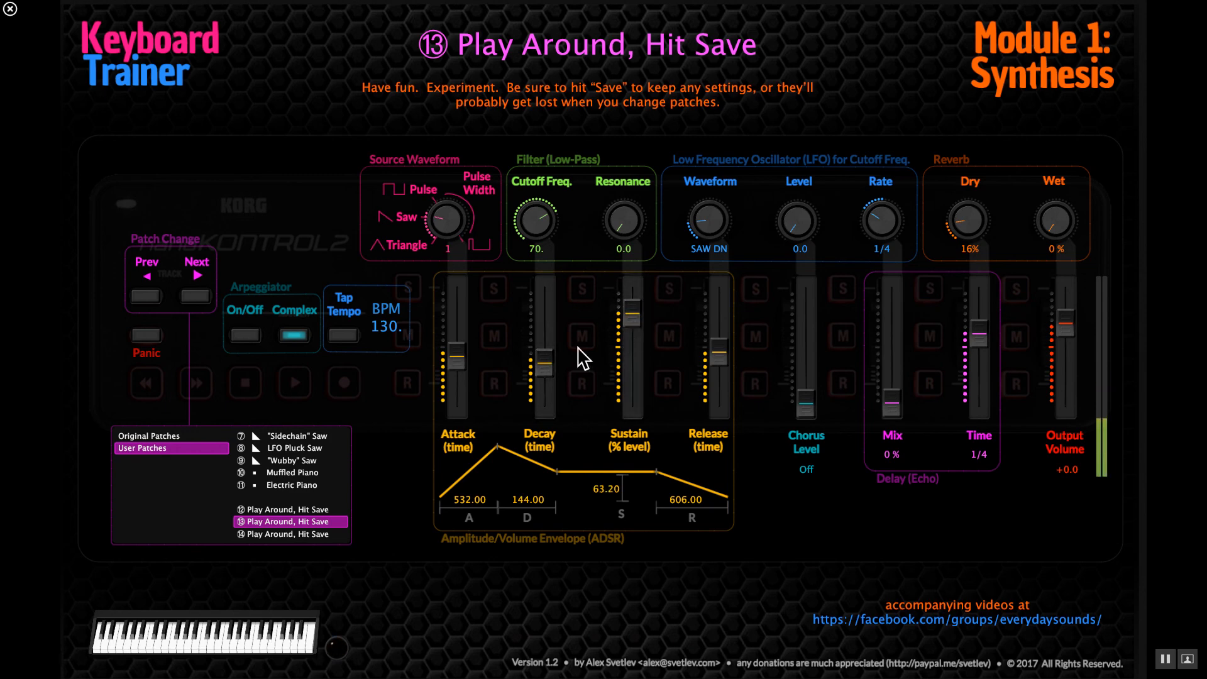
left_click_drag(634, 321, 632, 304)
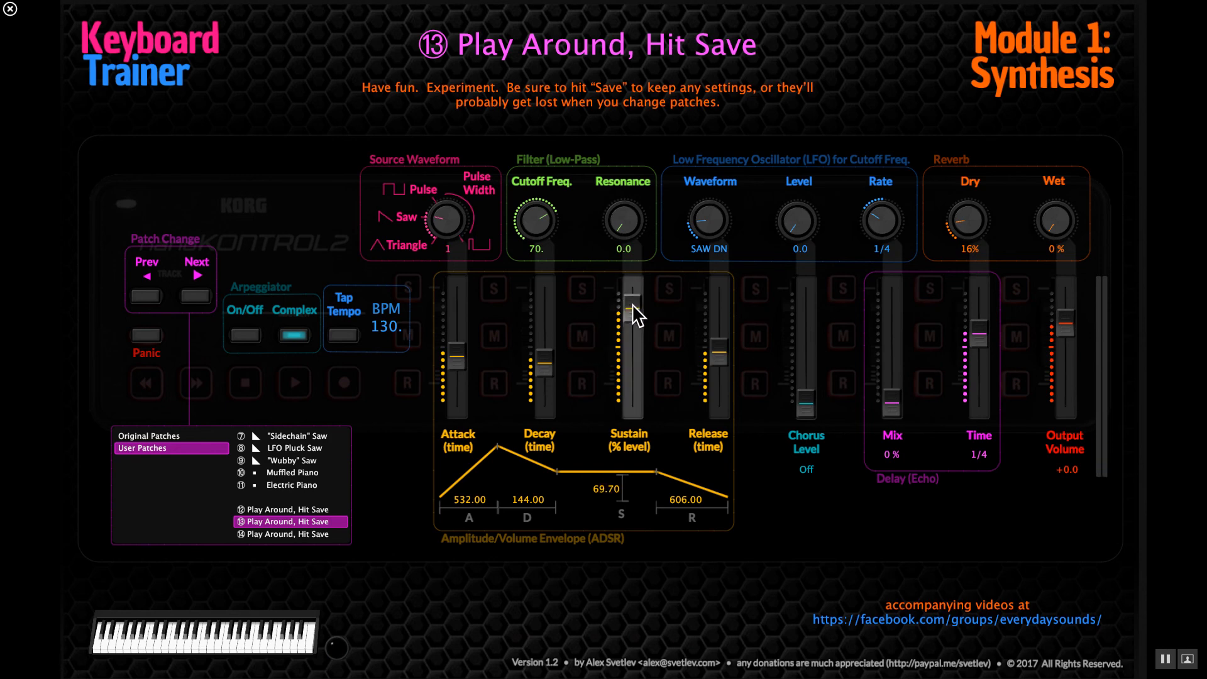
left_click_drag(547, 376, 548, 376)
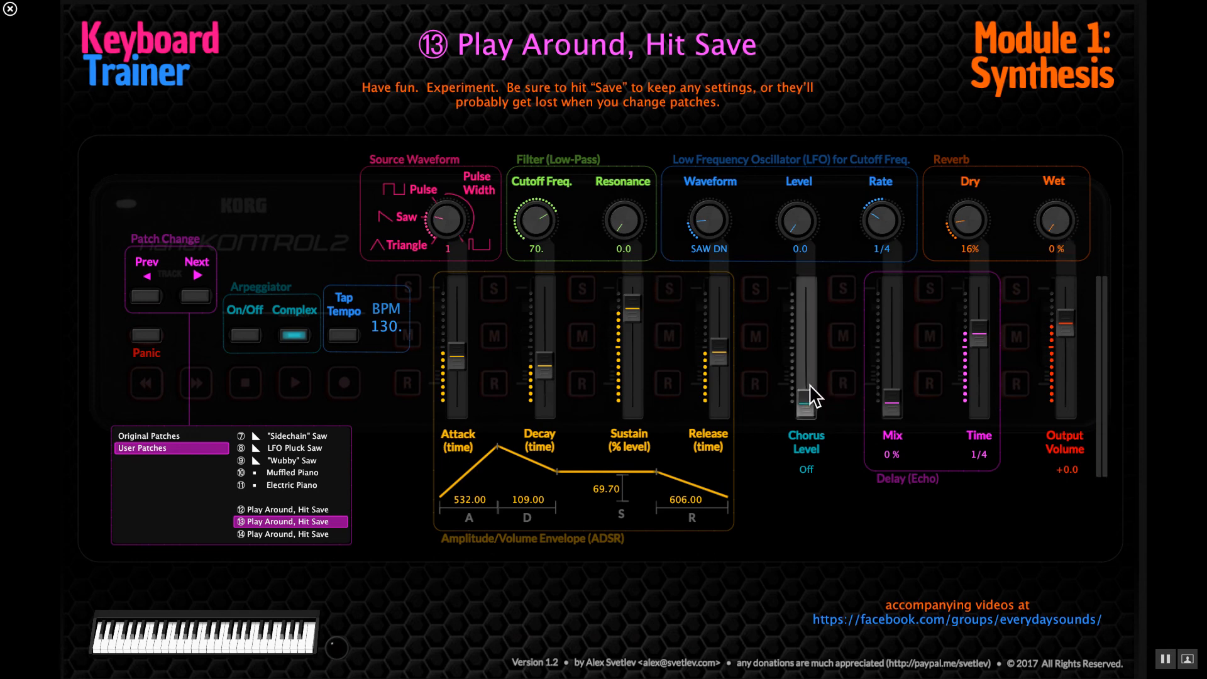
Set the chorus level to C2 and the reverb Wet level to 12%.
left_click_drag(809, 384, 815, 297)
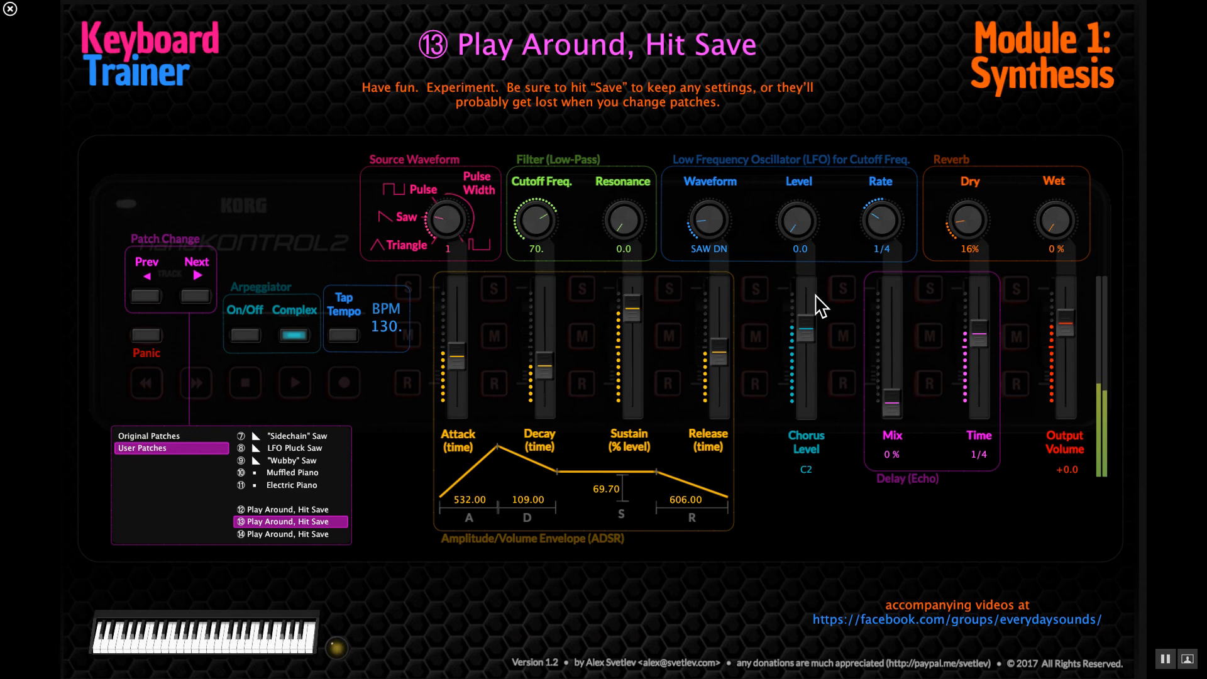
left_click_drag(1055, 220, 1055, 198)
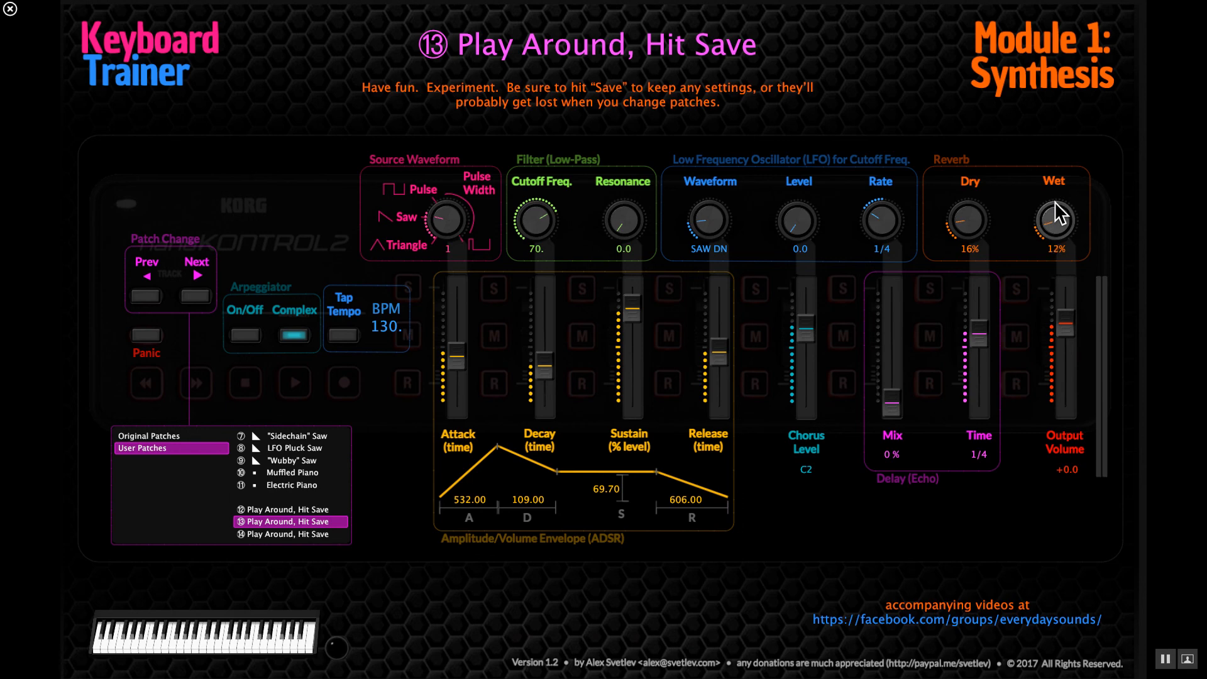